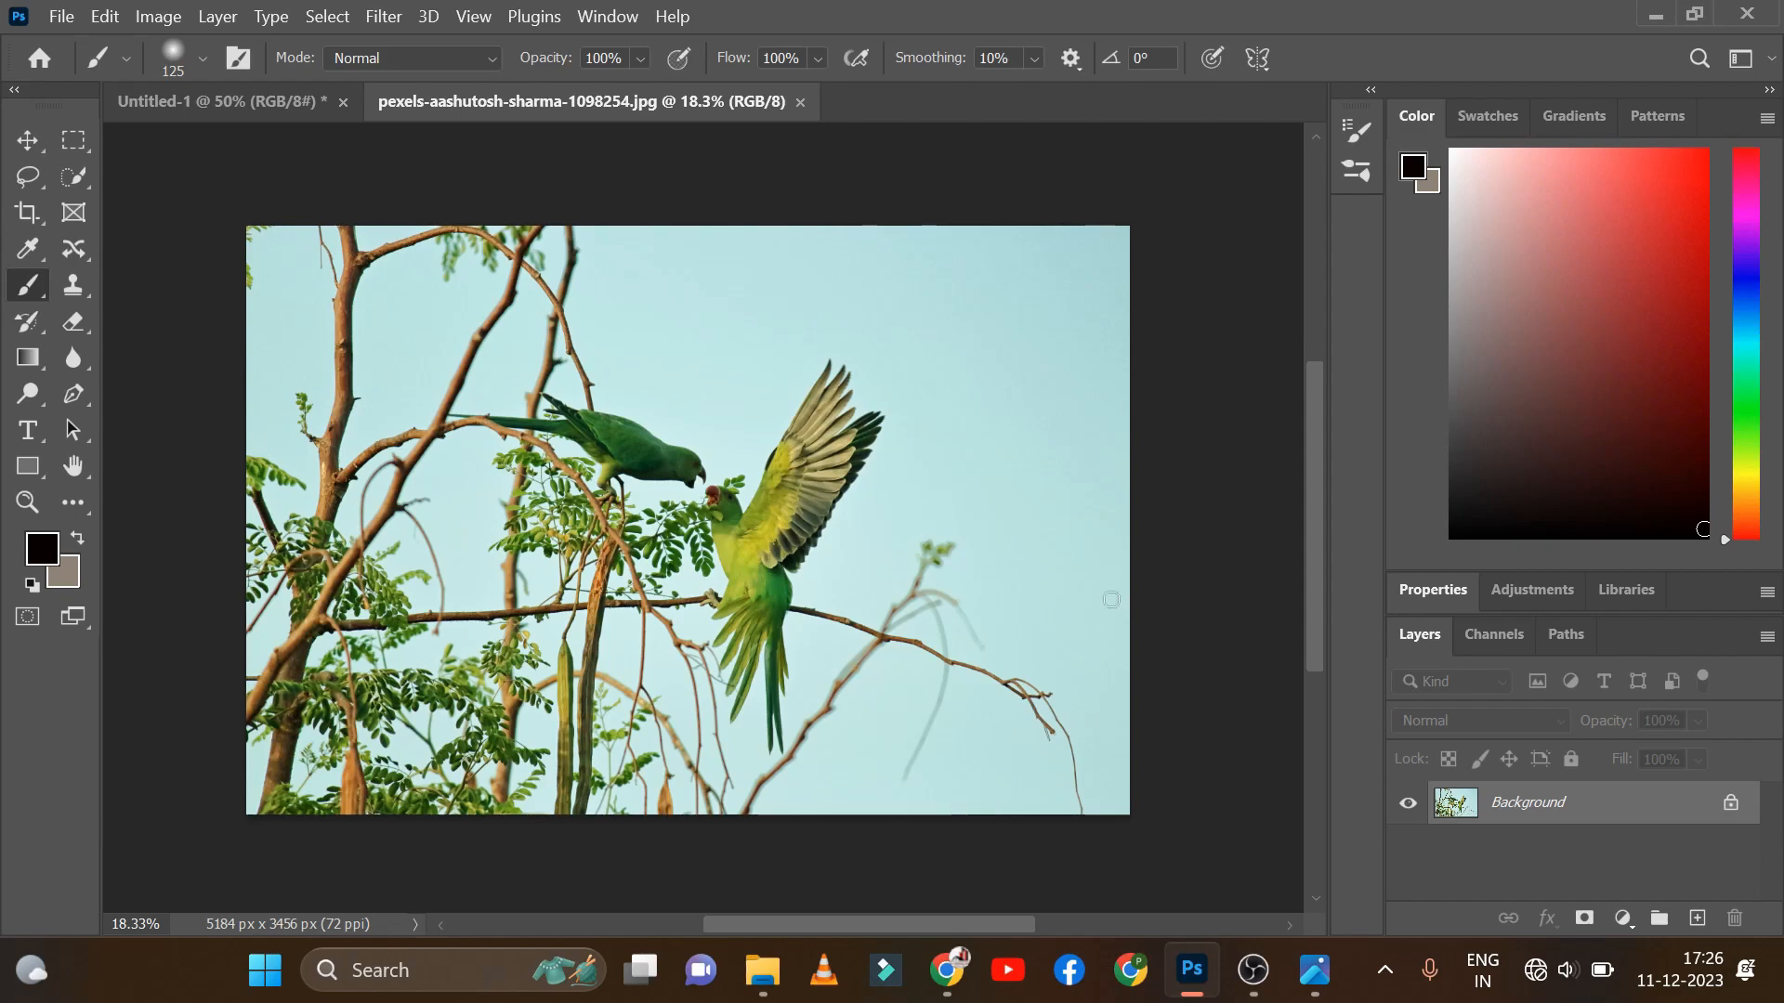
Paint four slanted vertical black Brush strokes across the parrot photo, plus one horizontal stroke above and one below.
left_click_drag(350, 374, 375, 683)
left_click_drag(491, 380, 554, 679)
left_click_drag(716, 327, 765, 641)
left_click_drag(918, 390, 971, 687)
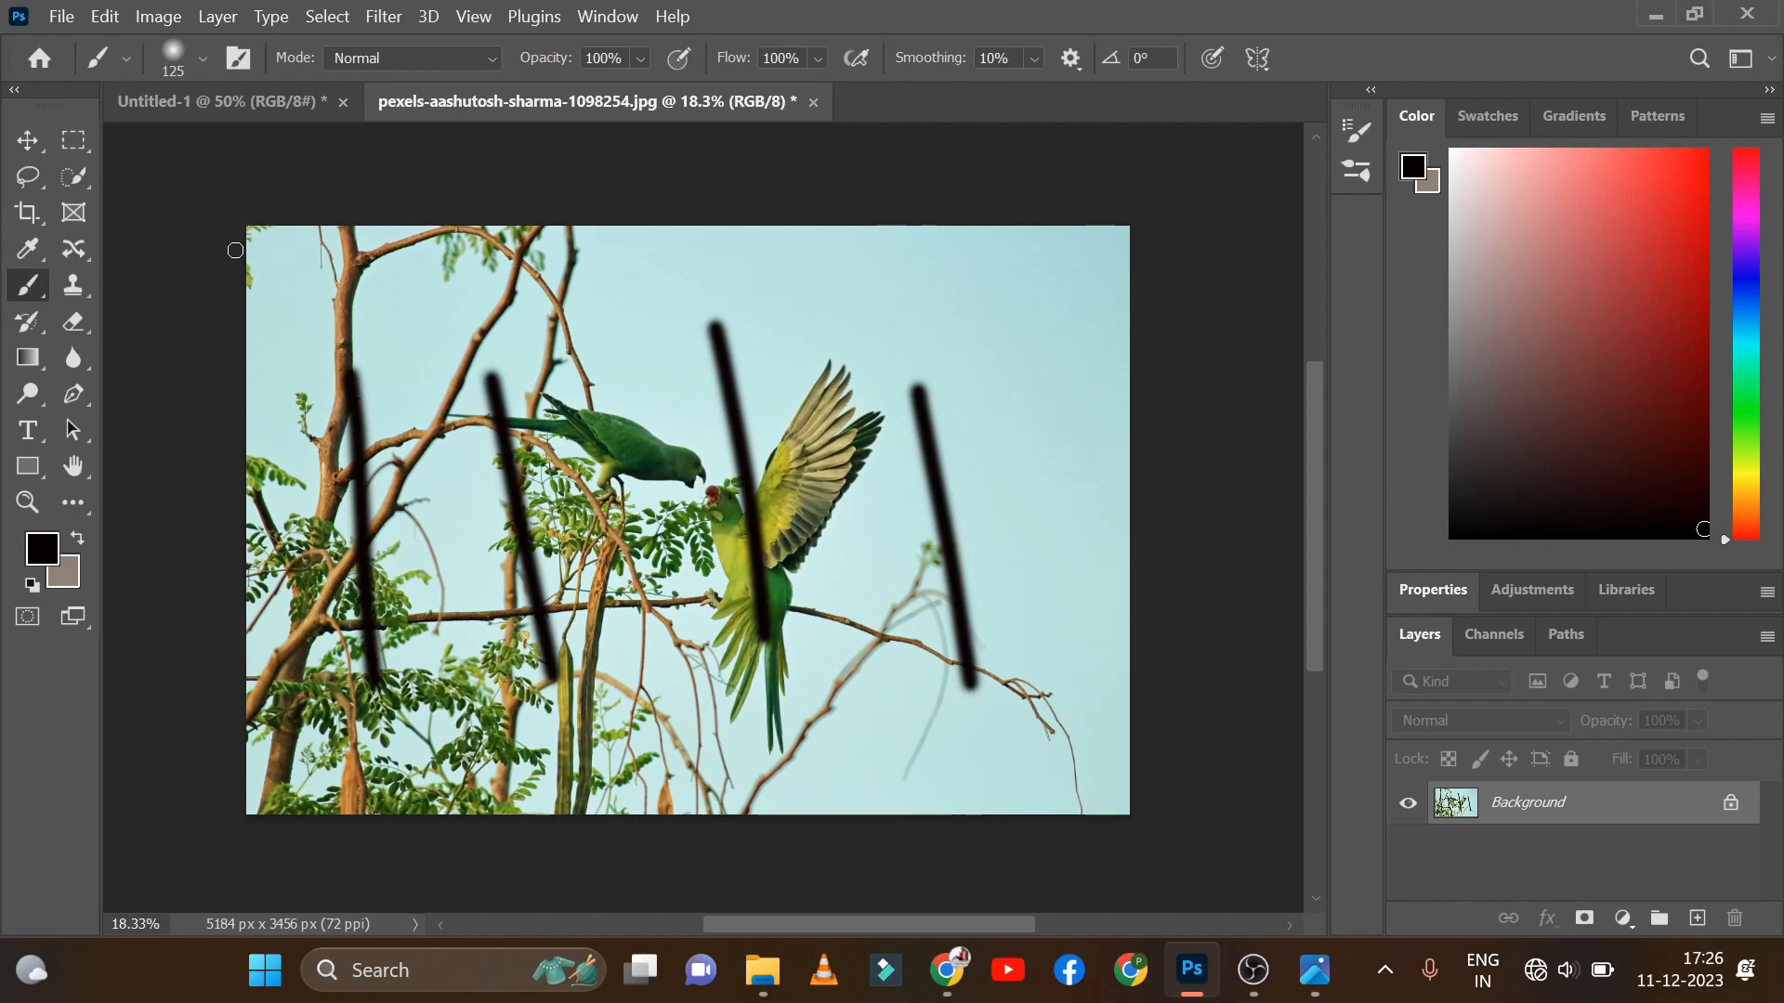
left_click_drag(373, 294, 788, 295)
left_click_drag(478, 760, 966, 752)
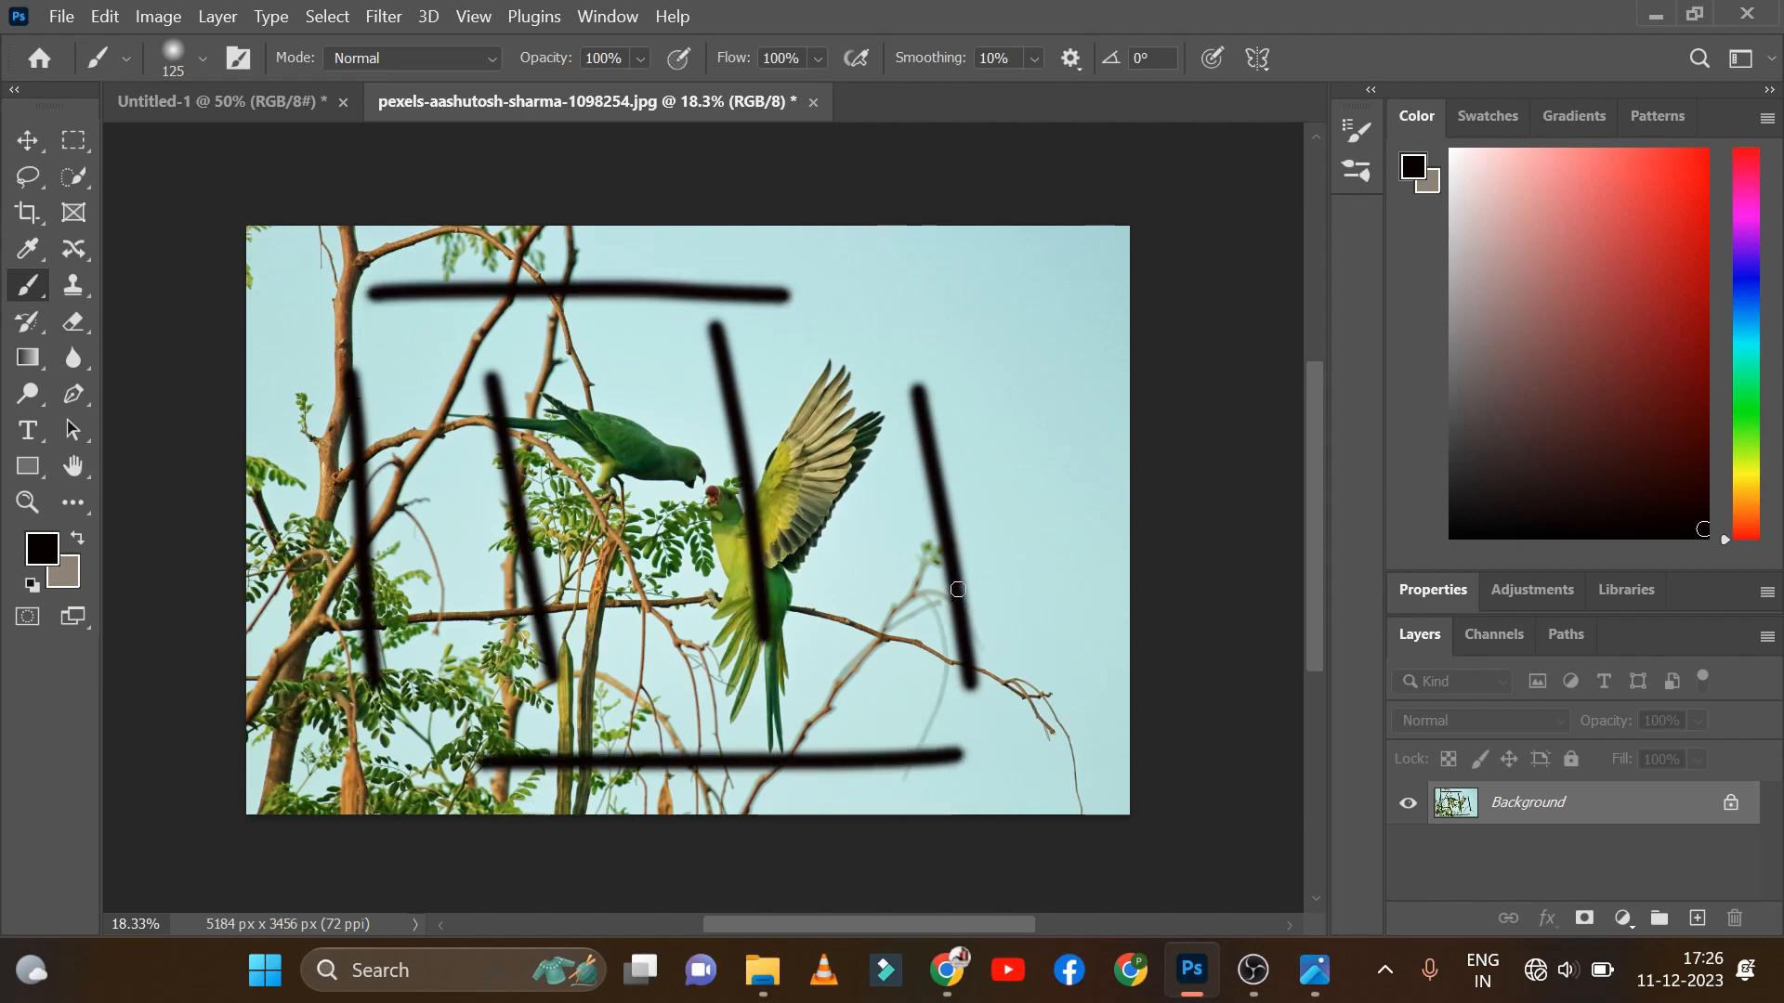
Try to erase part of the upper horizontal black stroke with the Eraser, and undo it.
left_click(74, 324)
left_click(240, 325)
left_click_drag(354, 305, 424, 295)
key("ctrl+z")
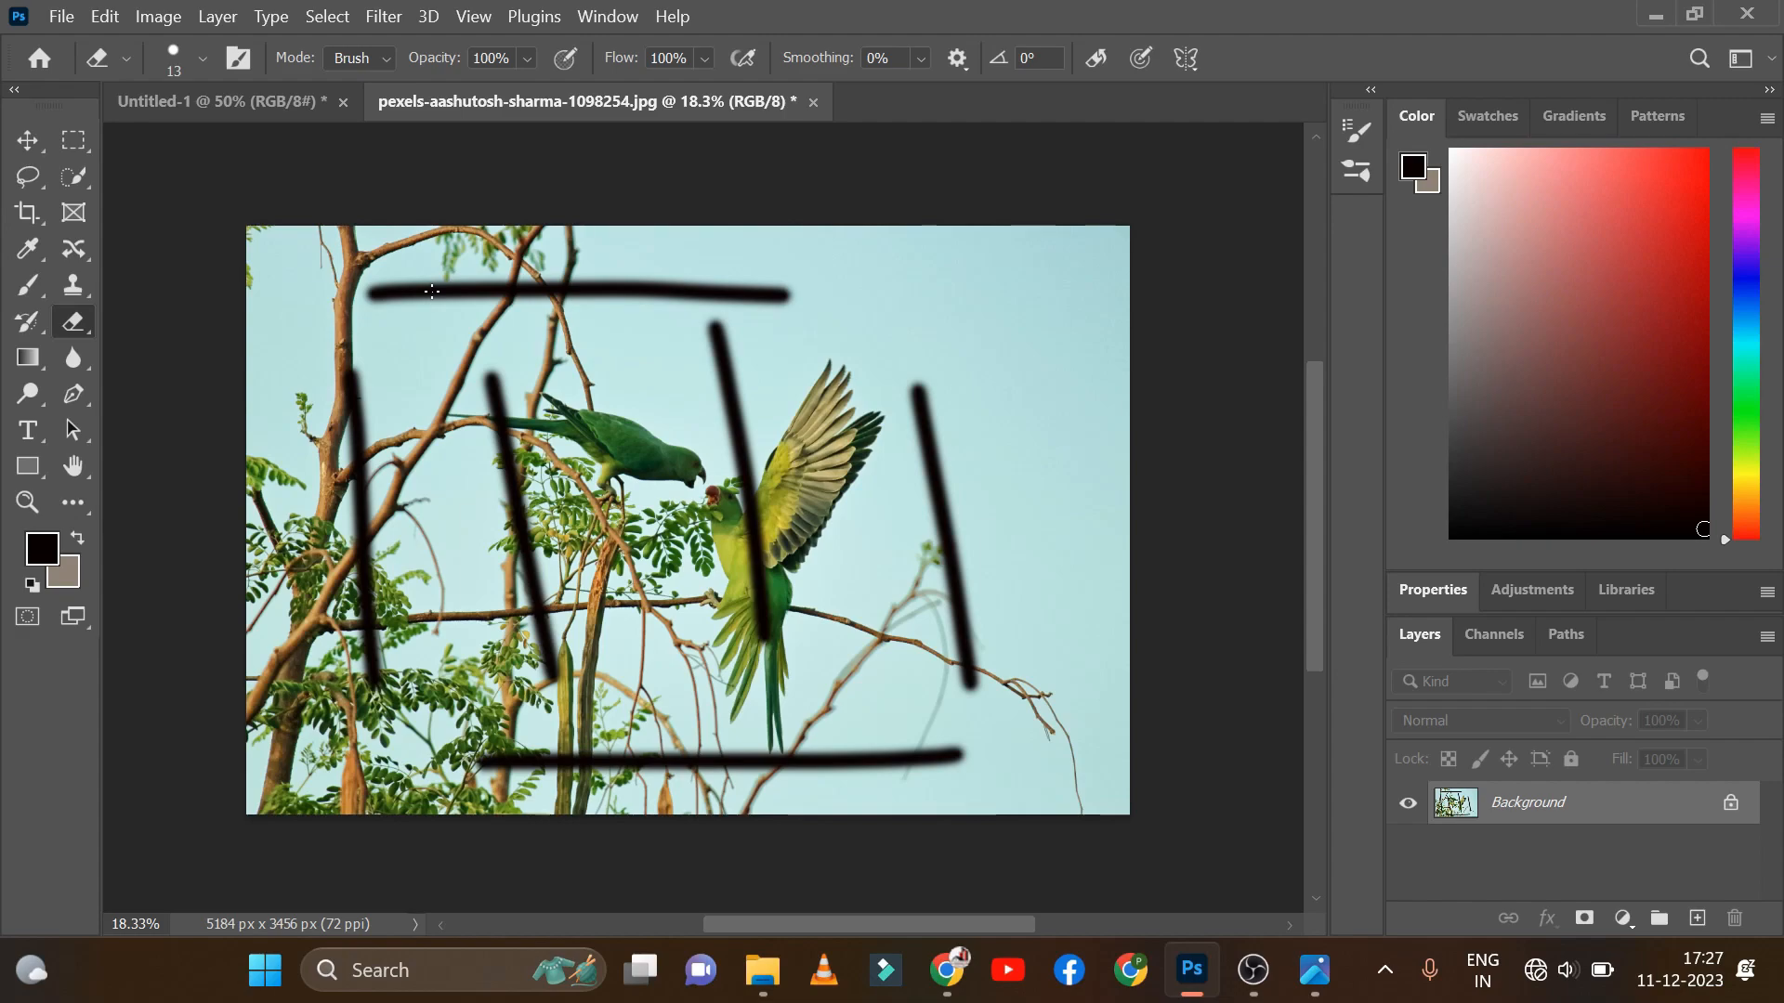
Undo the last four brush strokes one by one and redo them all.
key("ctrl+z")
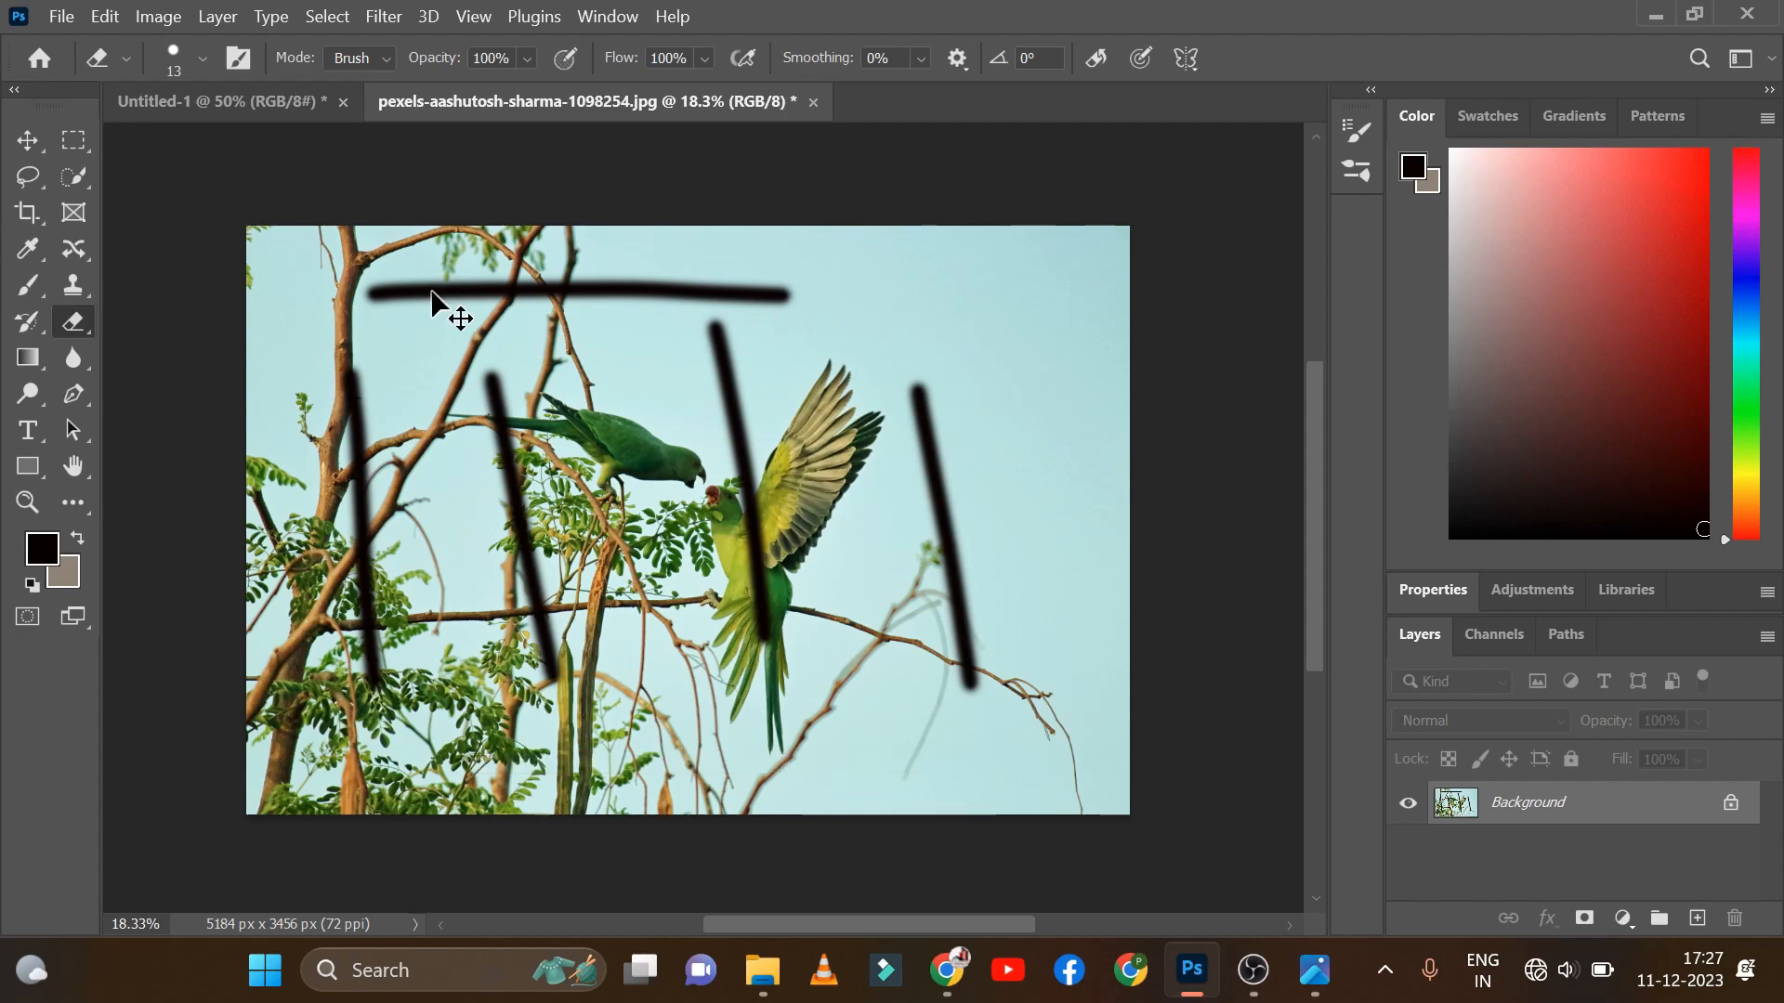
key("ctrl+z")
key("ctrl+z")
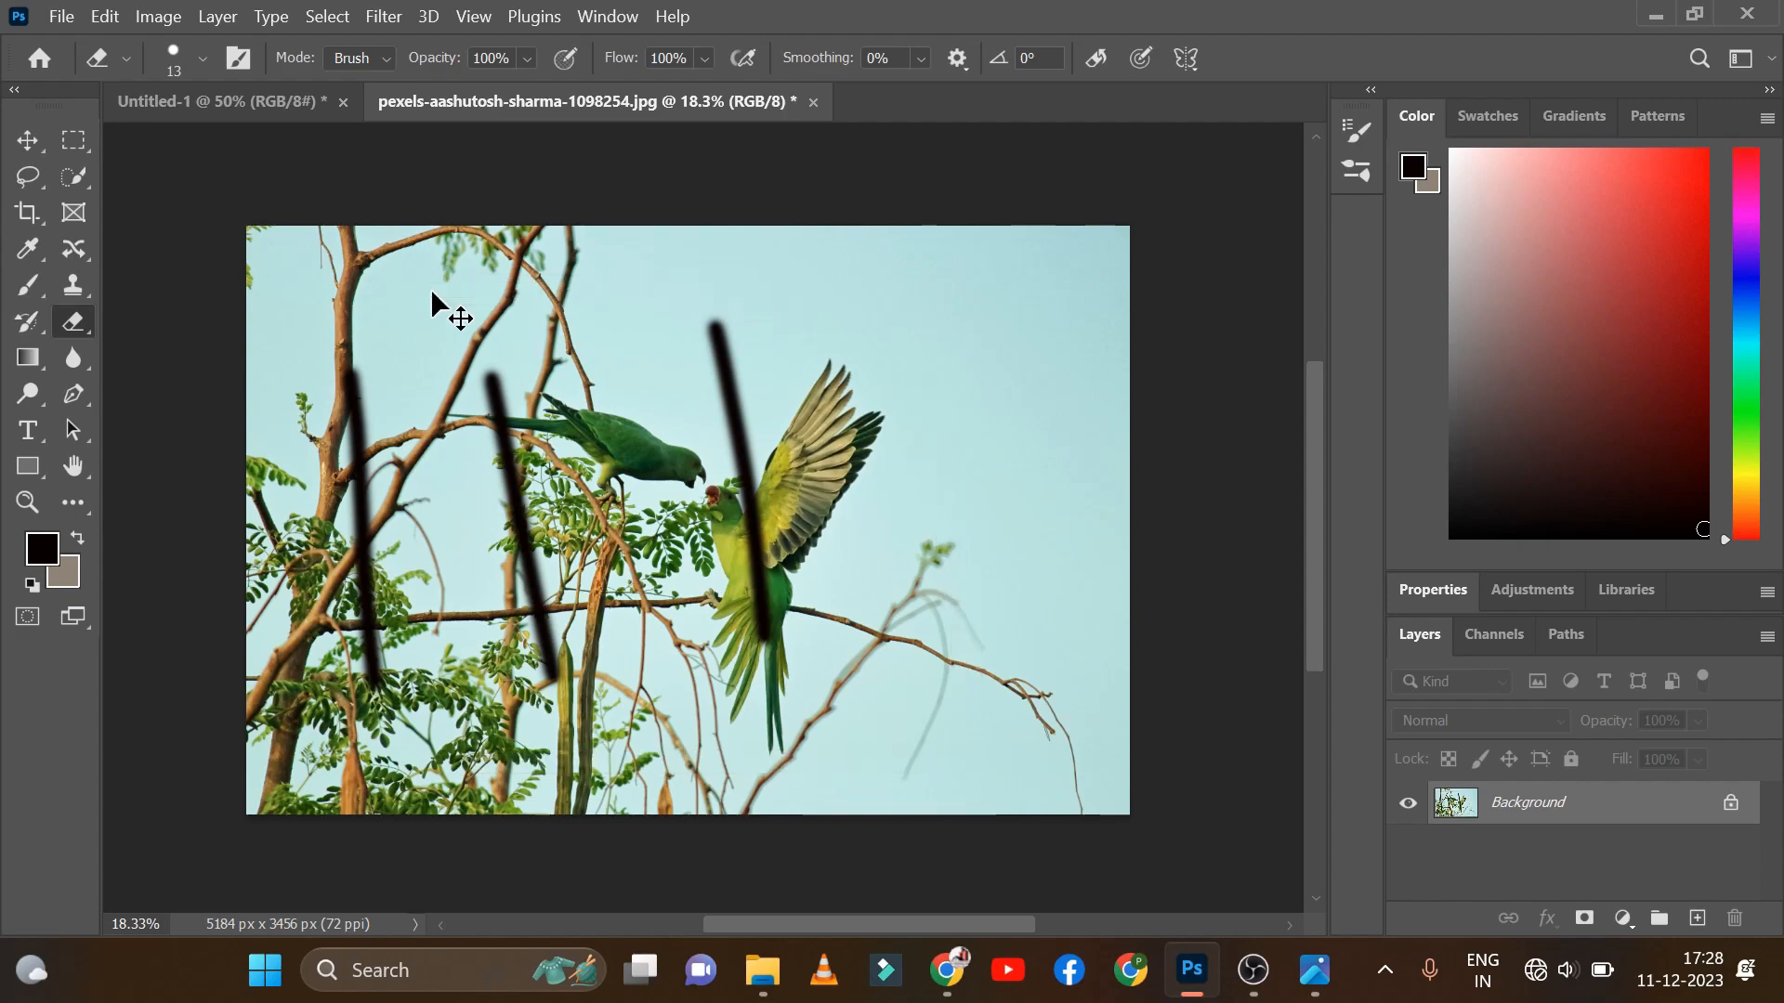
key("ctrl+z")
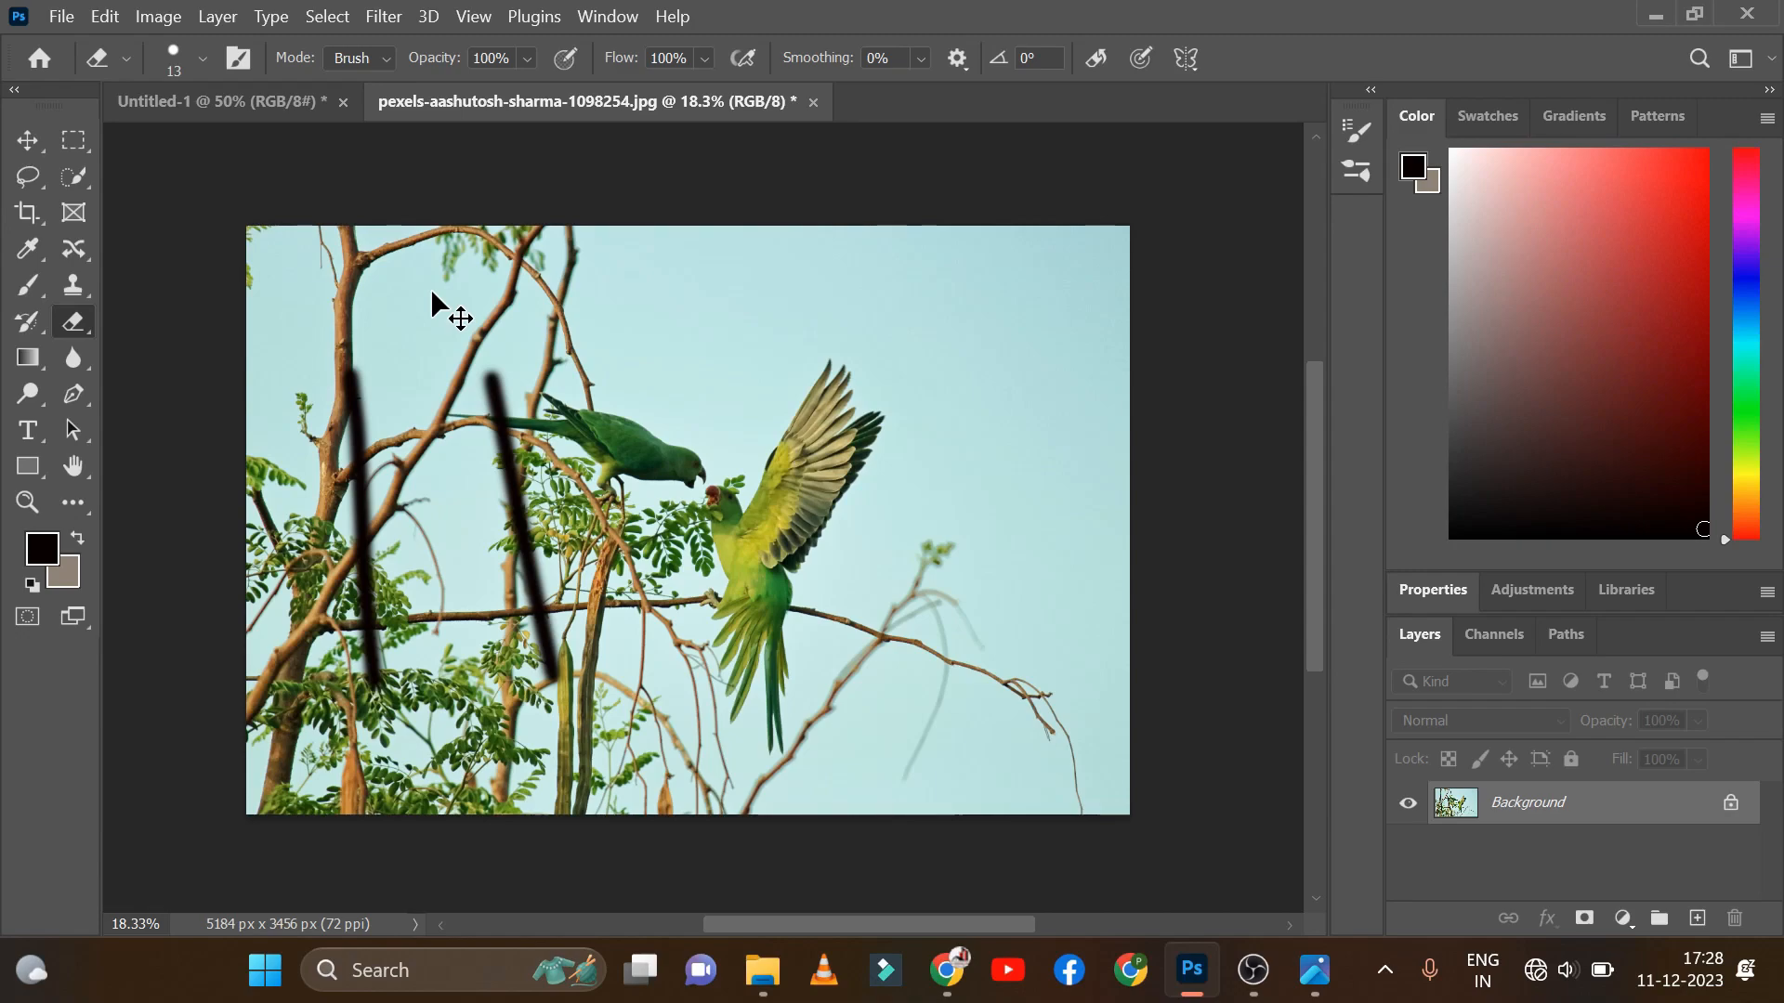
key("ctrl+shift+z")
key("ctrl+shift+z")
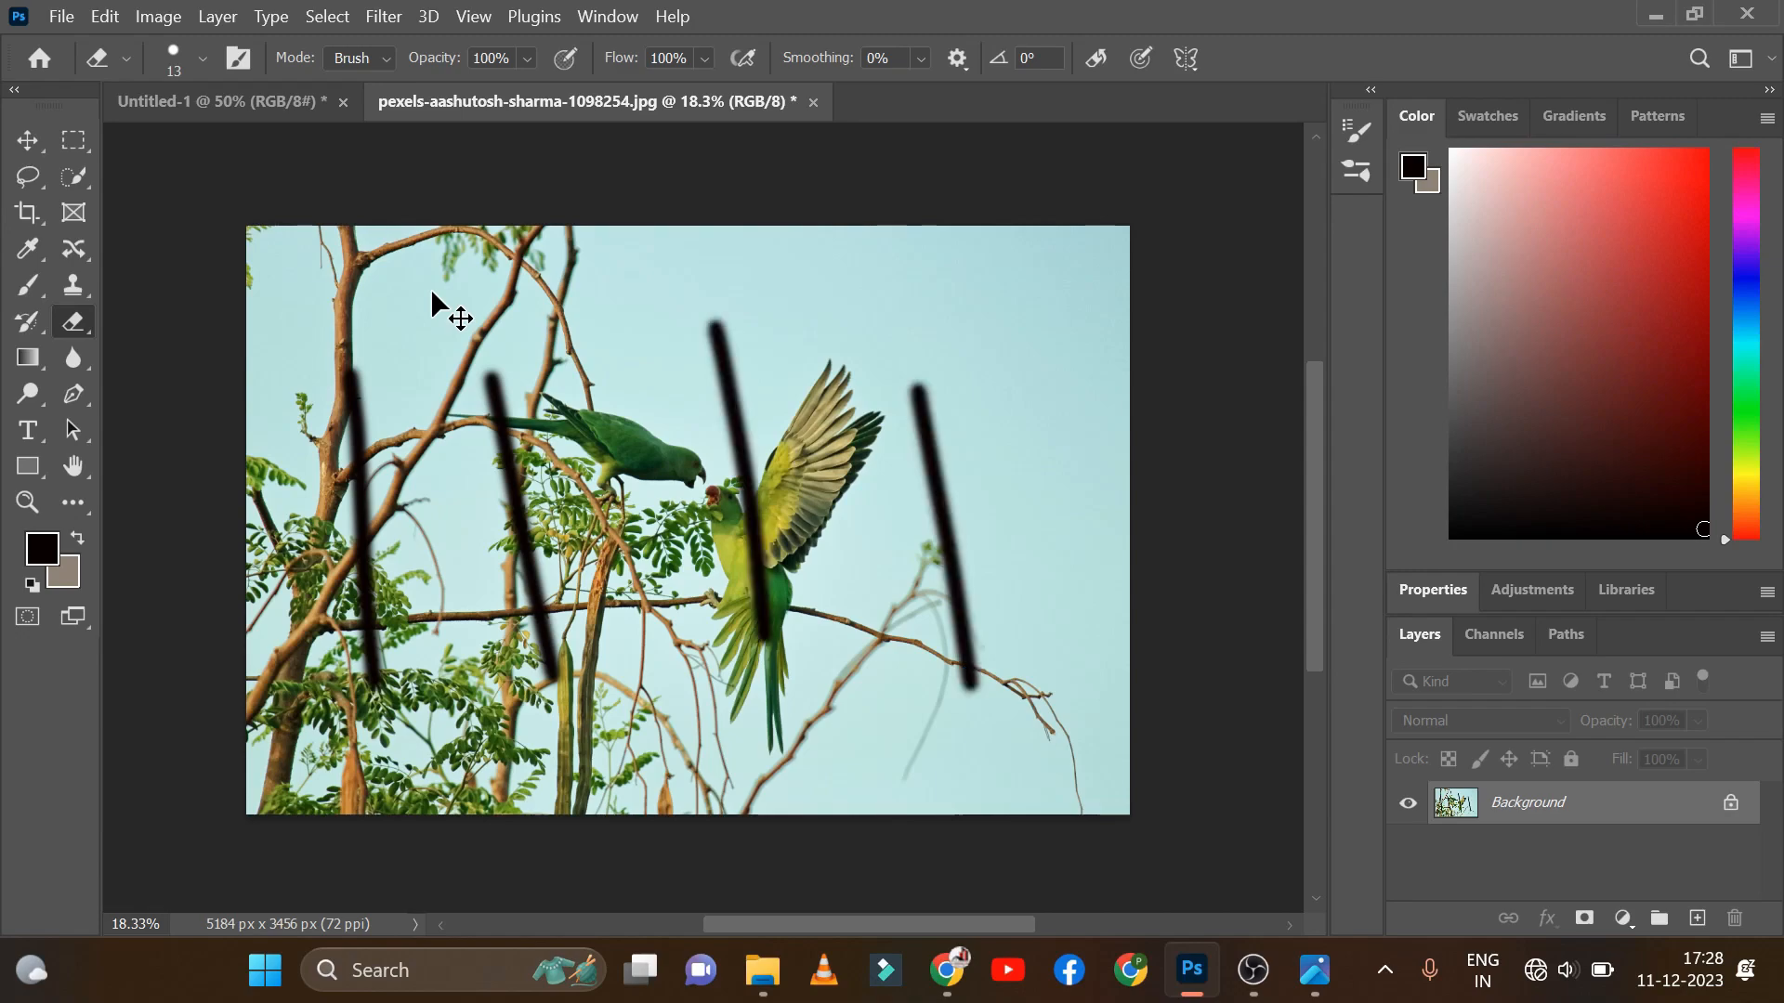
key("ctrl+shift+z")
key("ctrl+shift+z")
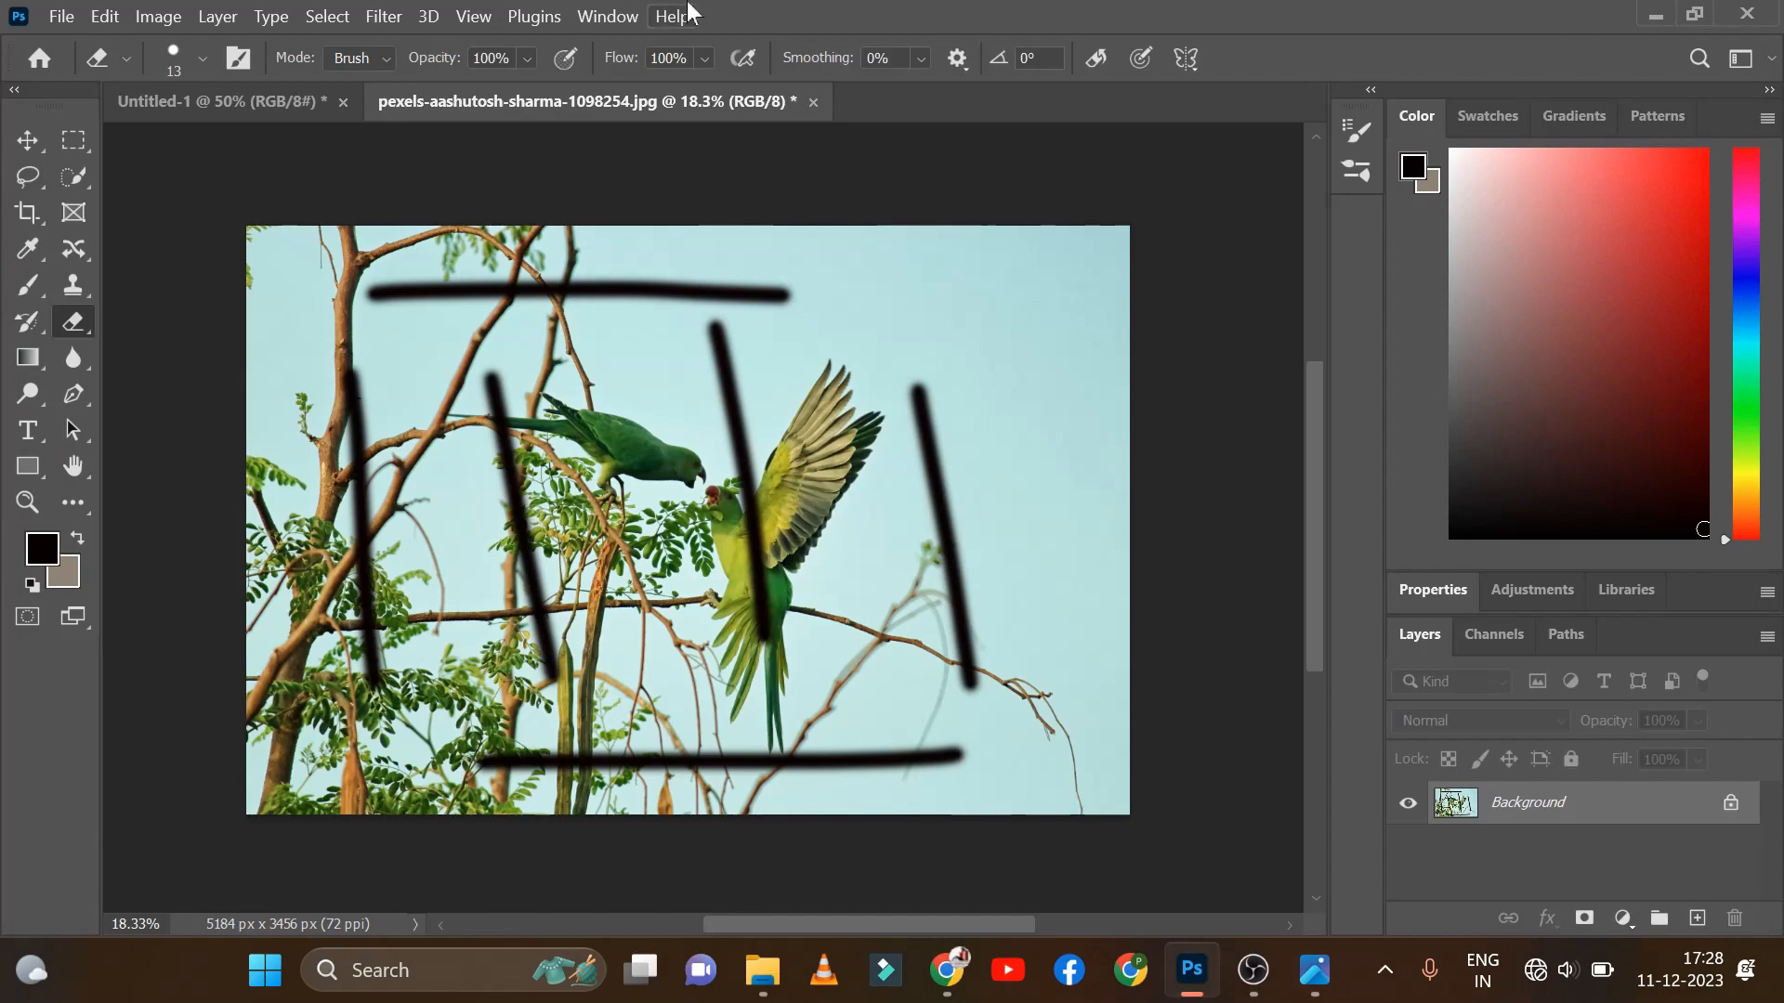
Show the History panel and move it off the photo, over the Color panel.
left_click(608, 15)
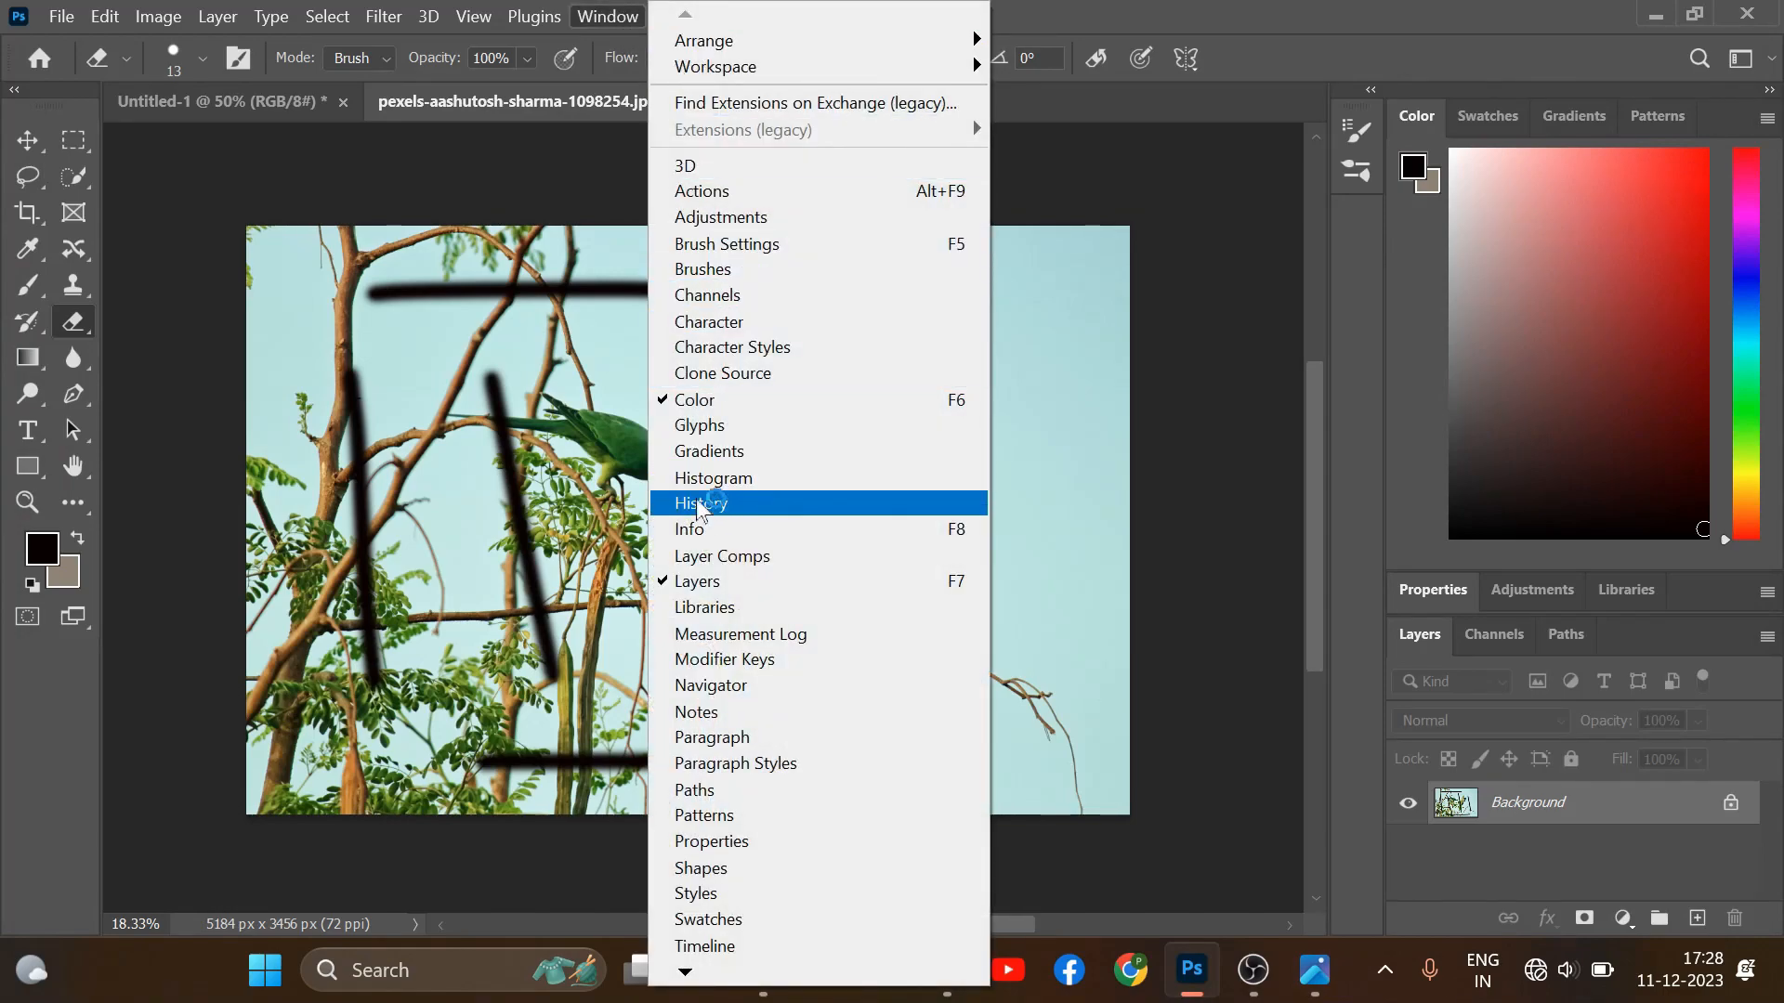
left_click(754, 503)
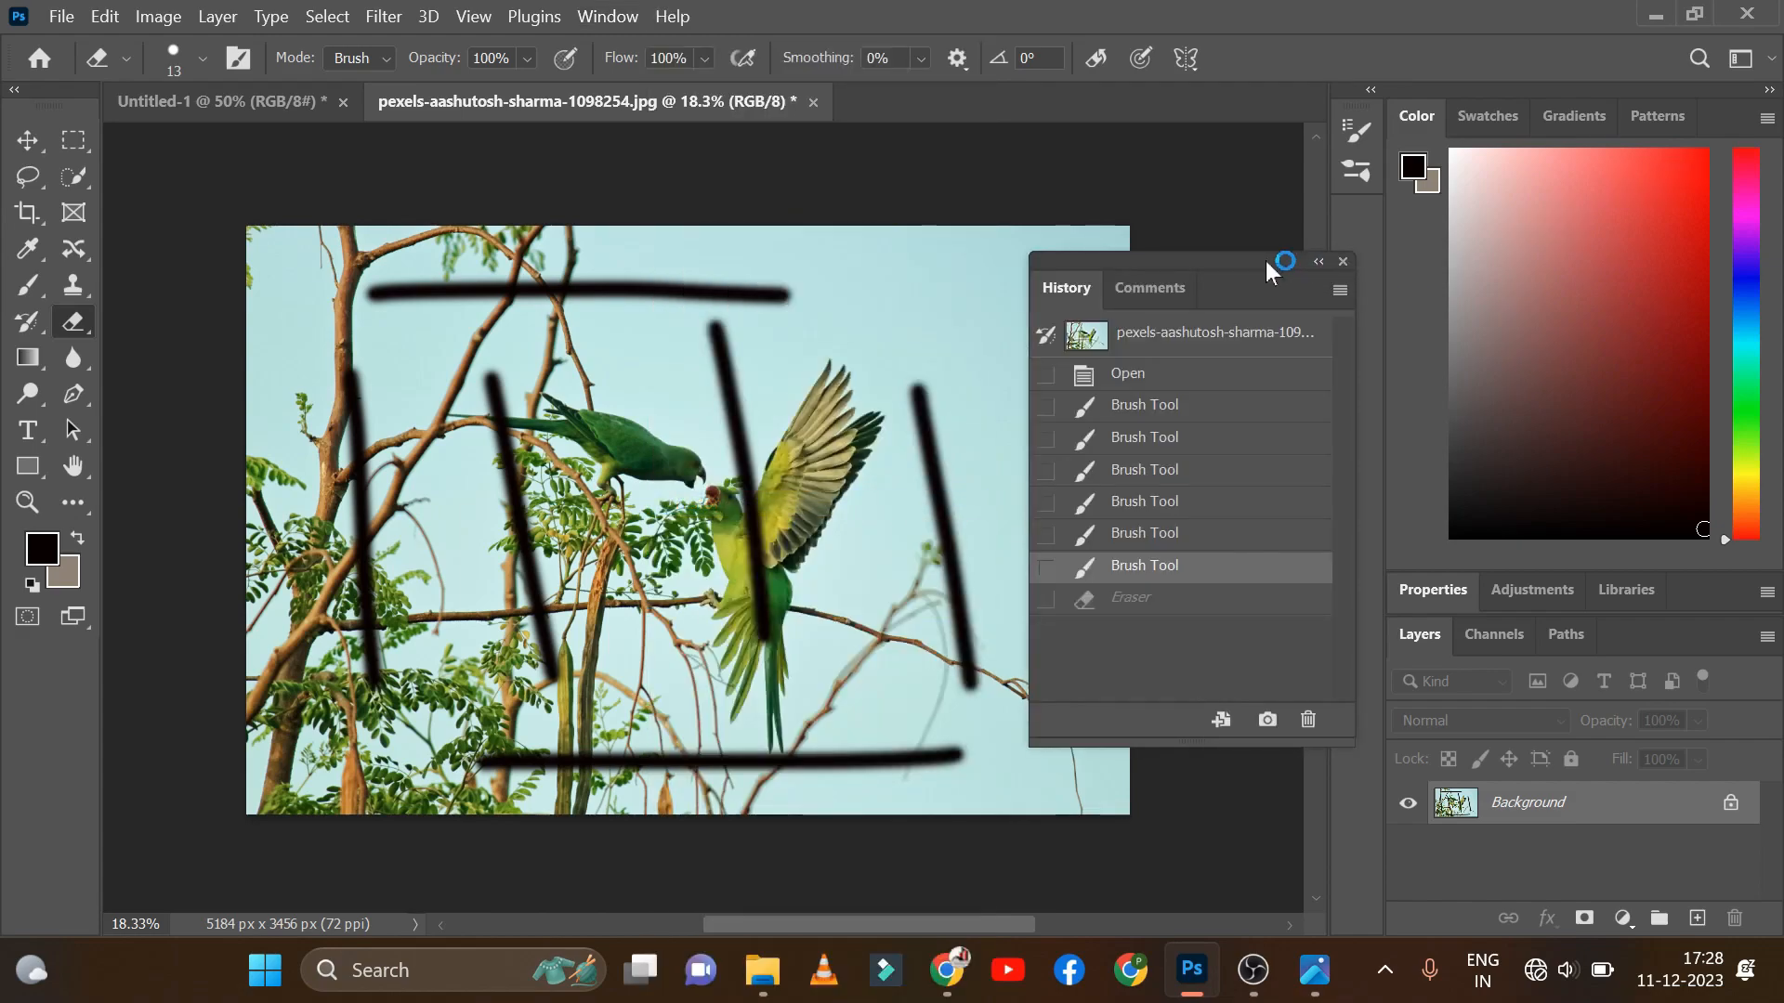
left_click_drag(1250, 262, 1635, 269)
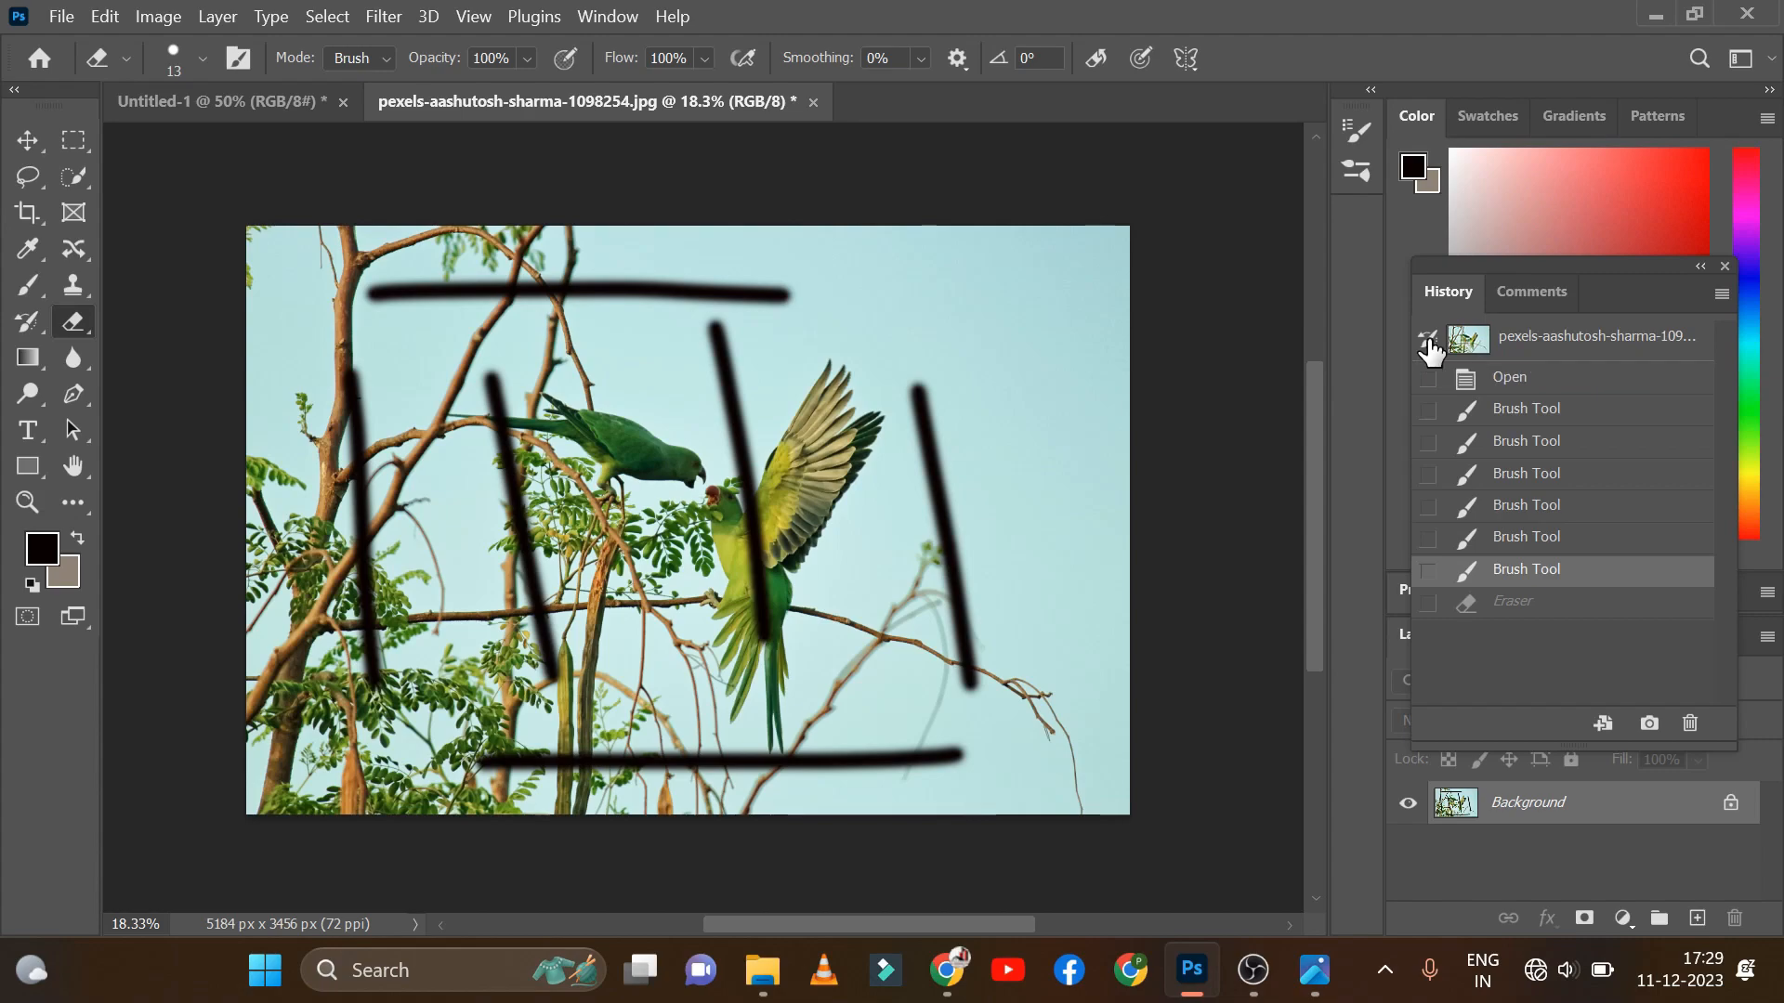
Step back through the last four Brush Tool states in the history and forward again to the sixth stroke.
key("ctrl+z")
key("ctrl+z")
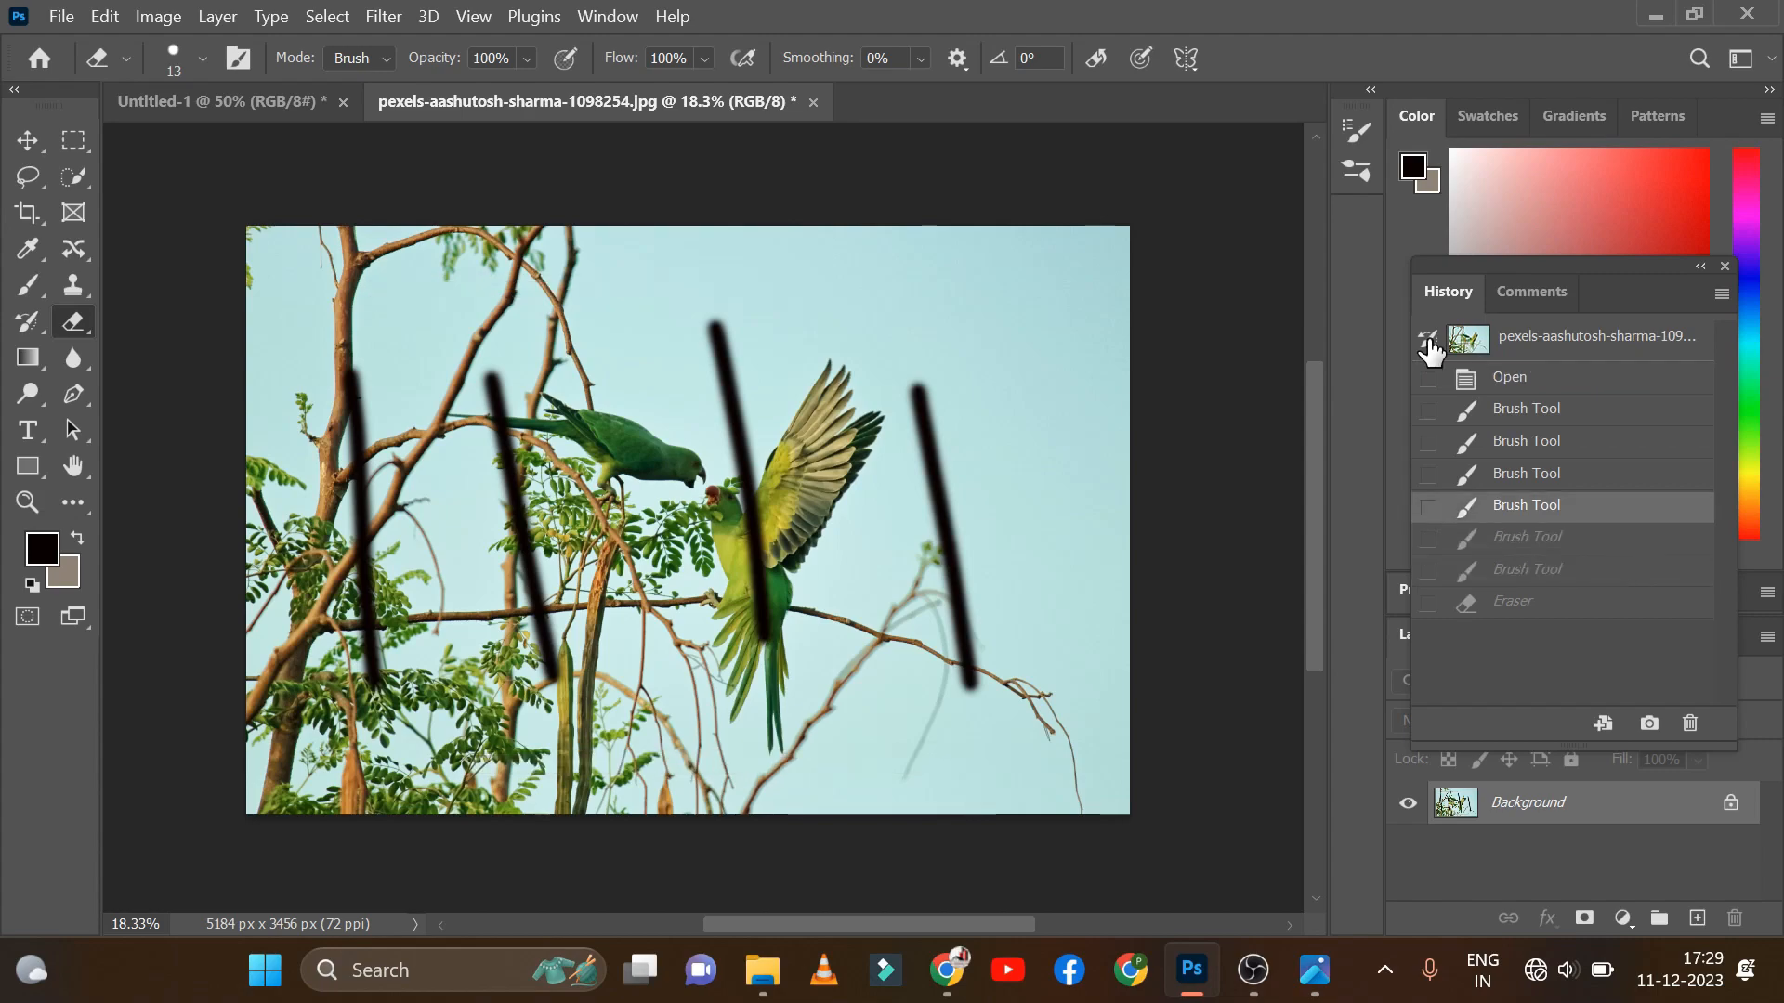
key("ctrl+z")
key("ctrl+z")
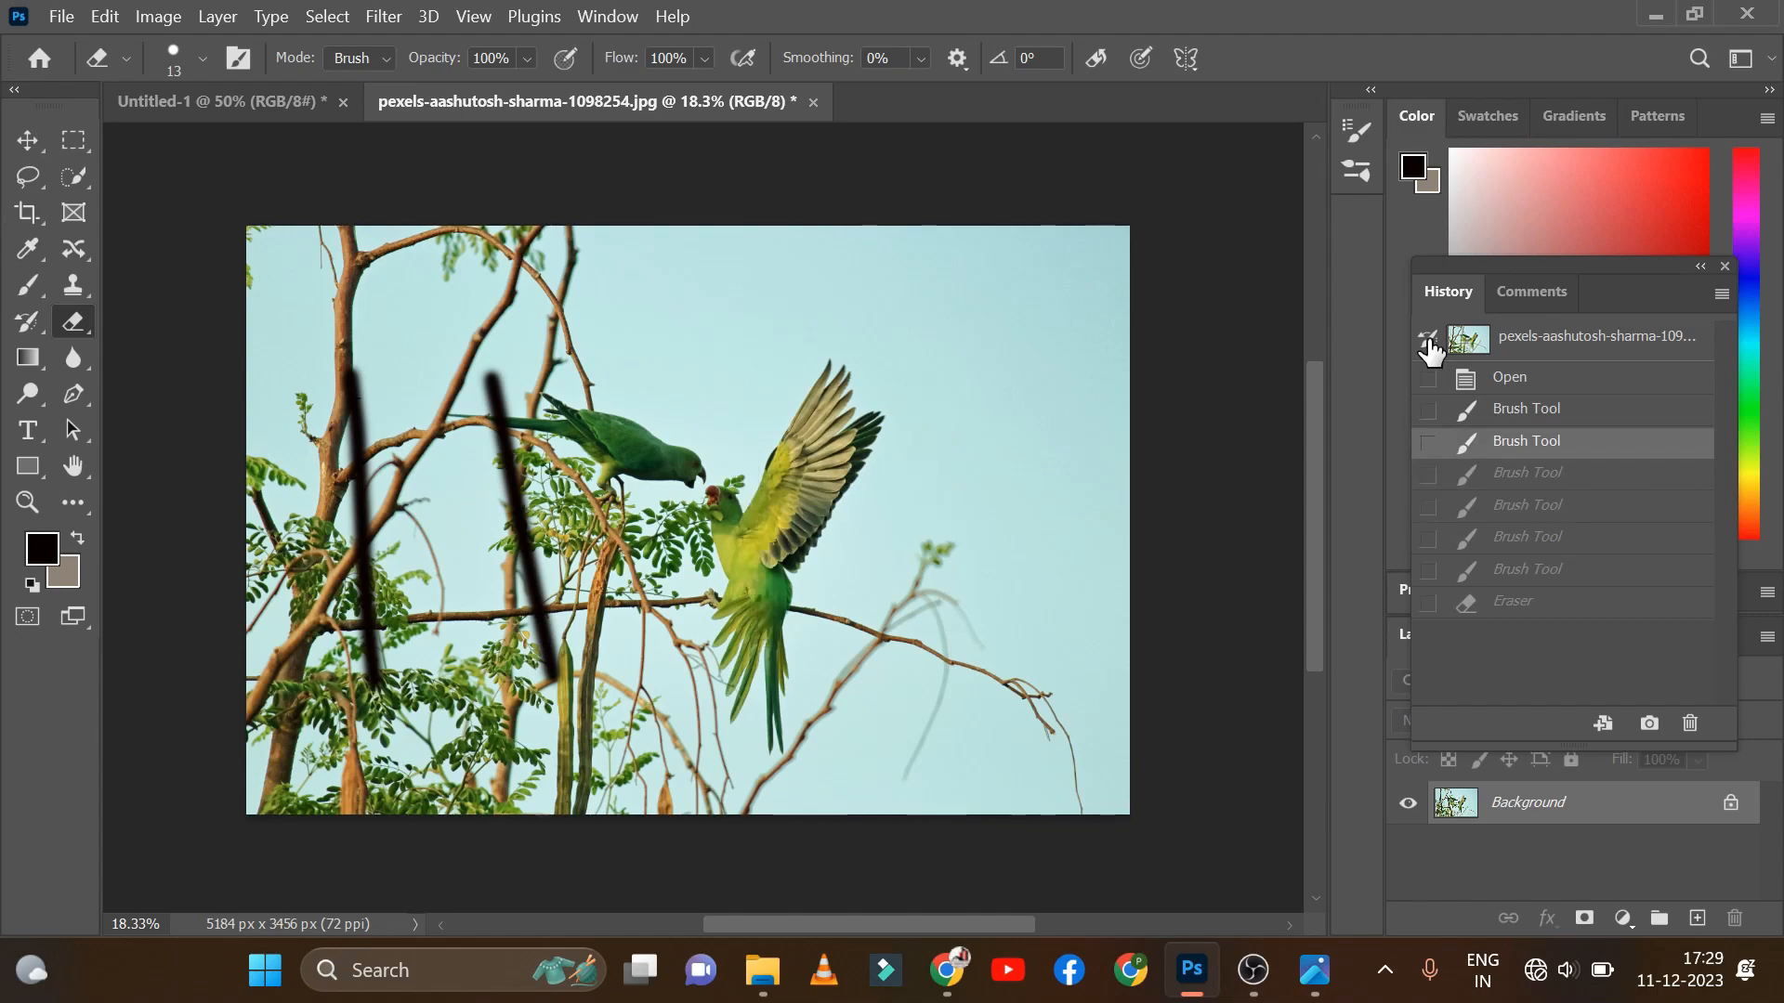
key("ctrl+shift+z")
key("ctrl+shift+z")
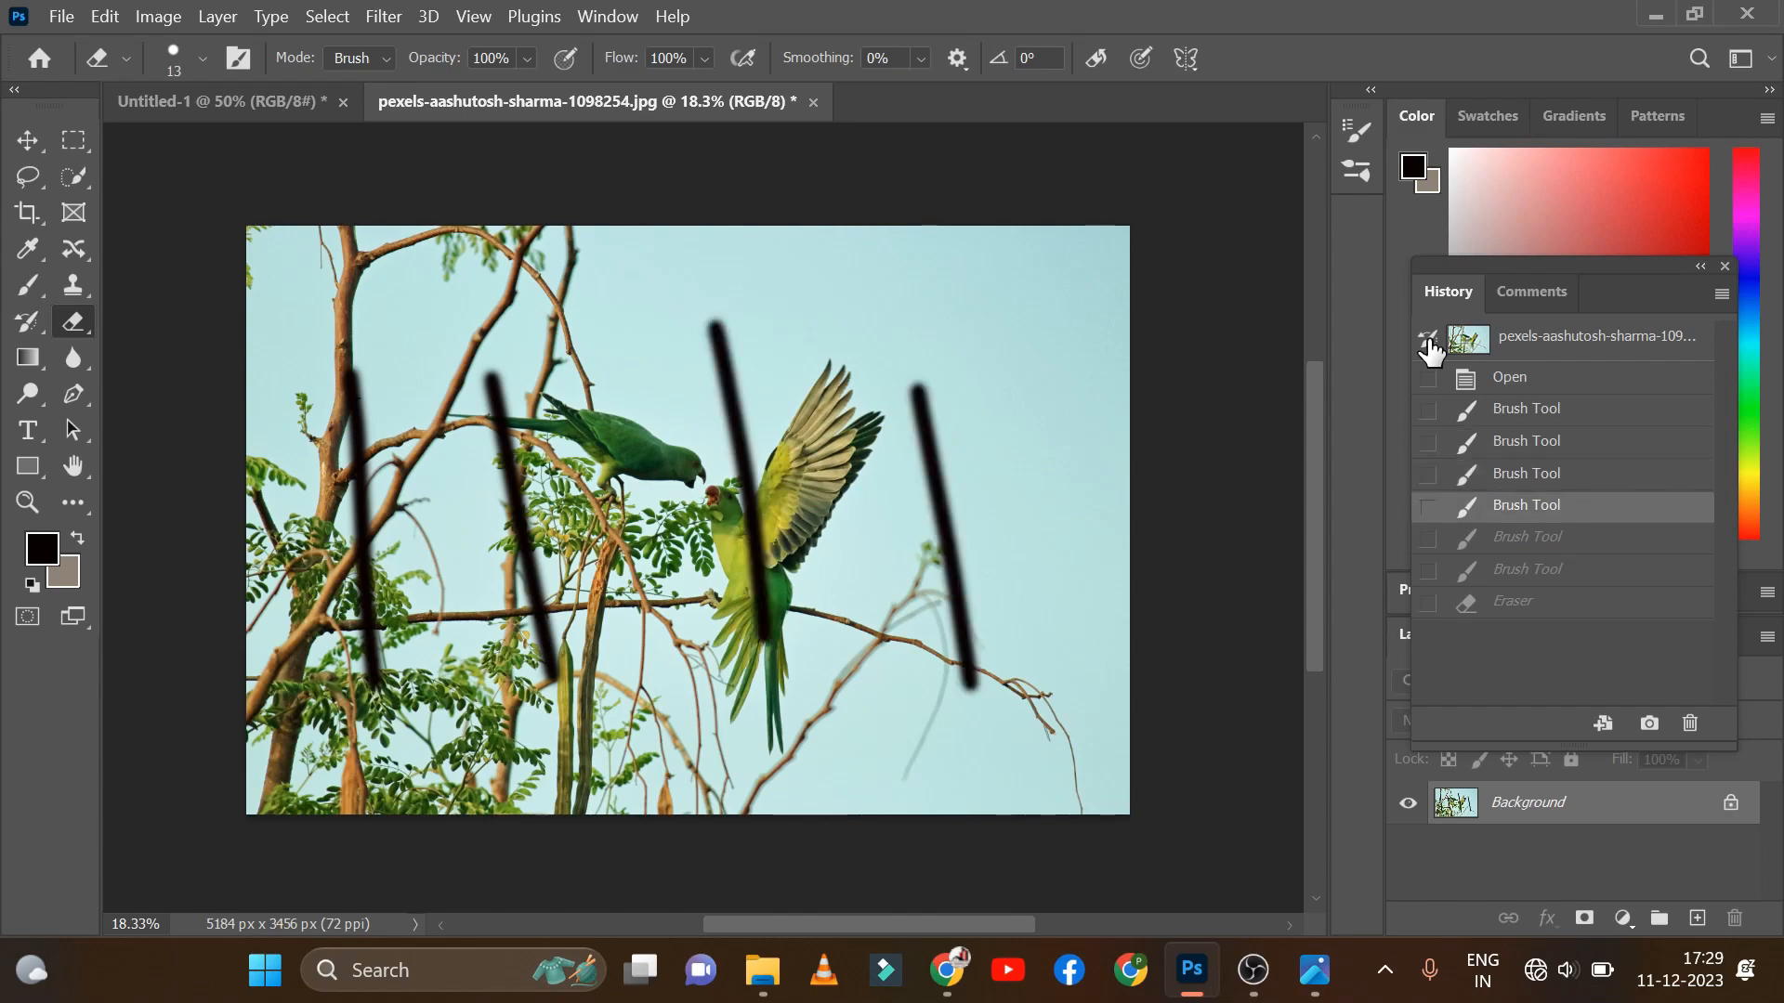
key("ctrl+shift+z")
key("ctrl+shift+z")
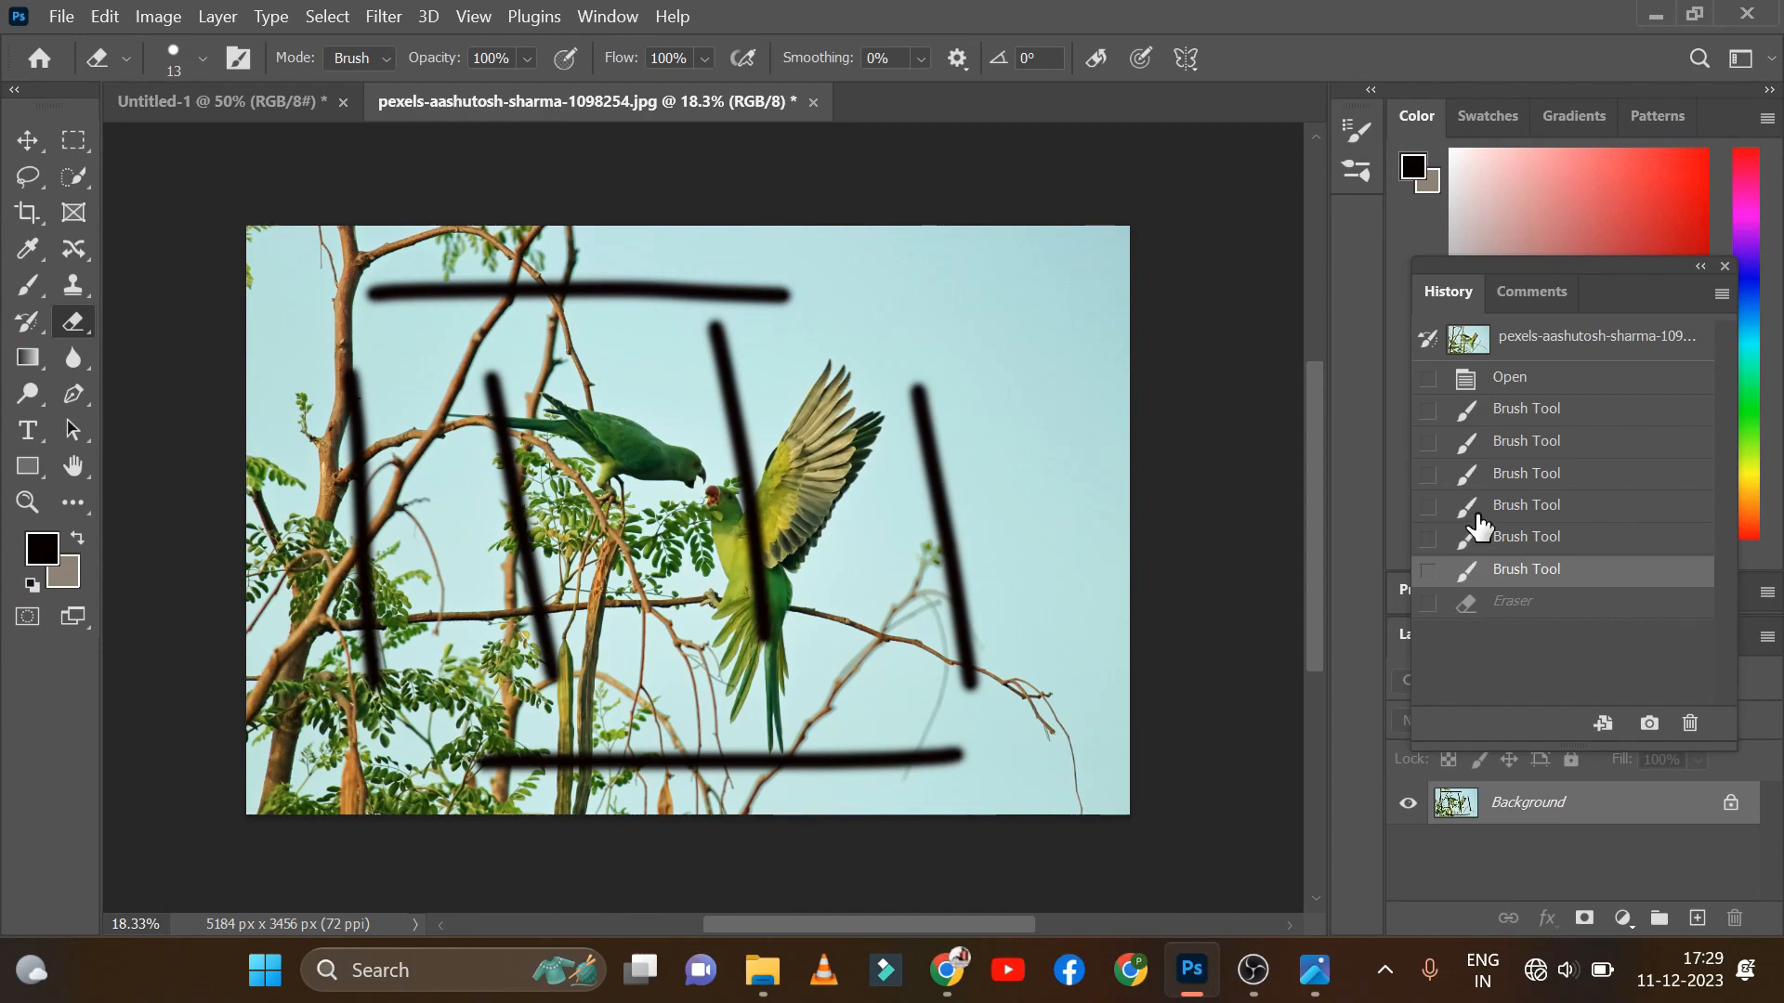
Set up the History Brush with a size of 600 px and an increased hardness.
left_click(22, 324)
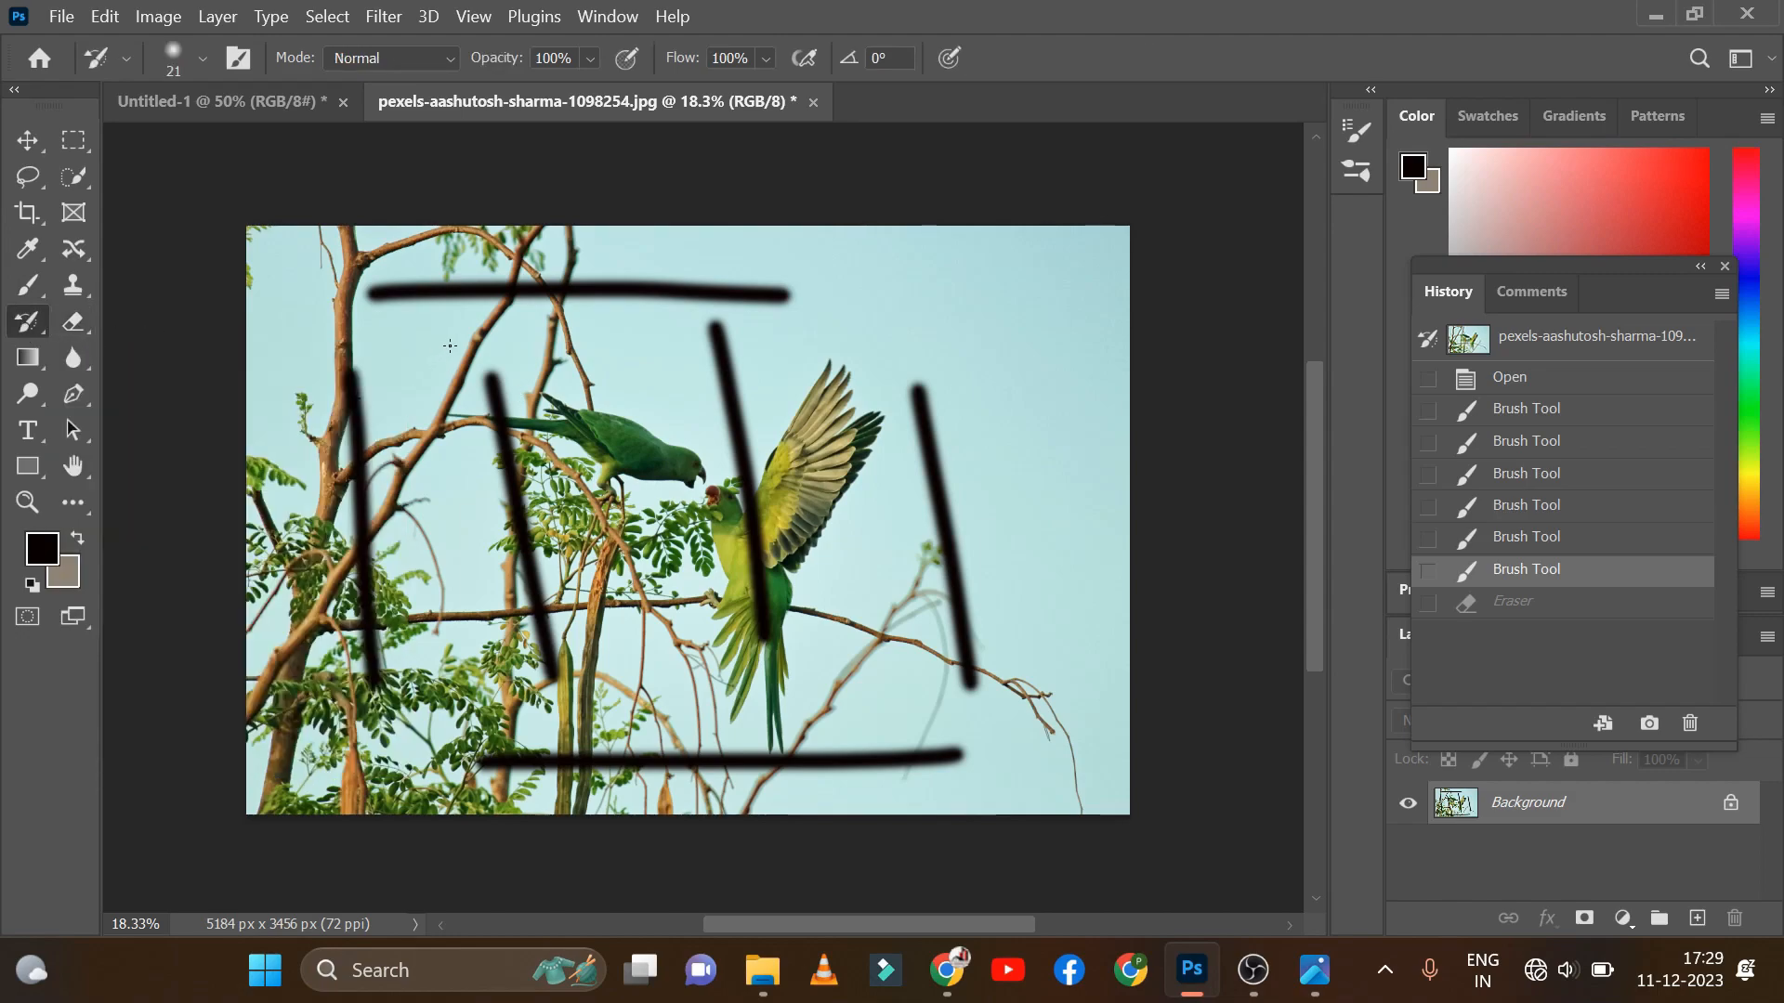
key("bracketright")
key("bracketright")
key("bracketright")
key("bracketright")
key("bracketright")
key("bracketright")
key("bracketright")
key("bracketright")
key("bracketright")
key("bracketright")
key("bracketright")
key("bracketright")
key("bracketright")
key("bracketright")
key("bracketright")
key("bracketright")
left_click(201, 59)
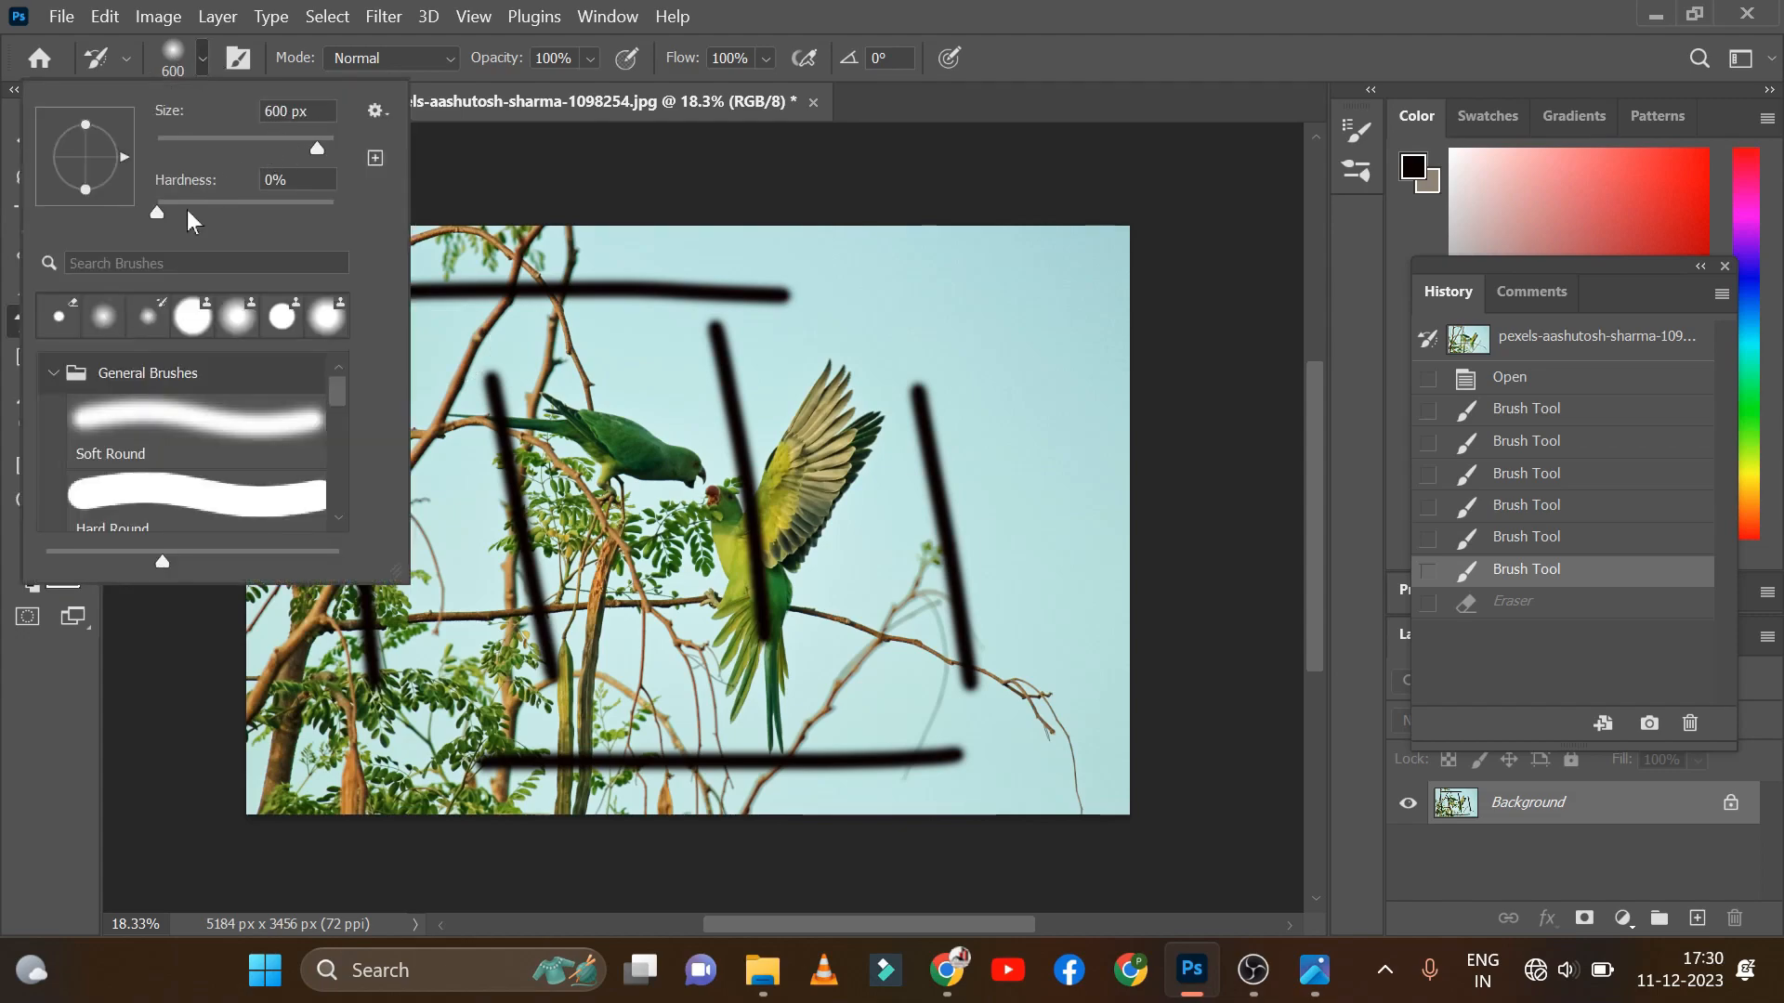
left_click_drag(157, 212, 263, 213)
key("Return")
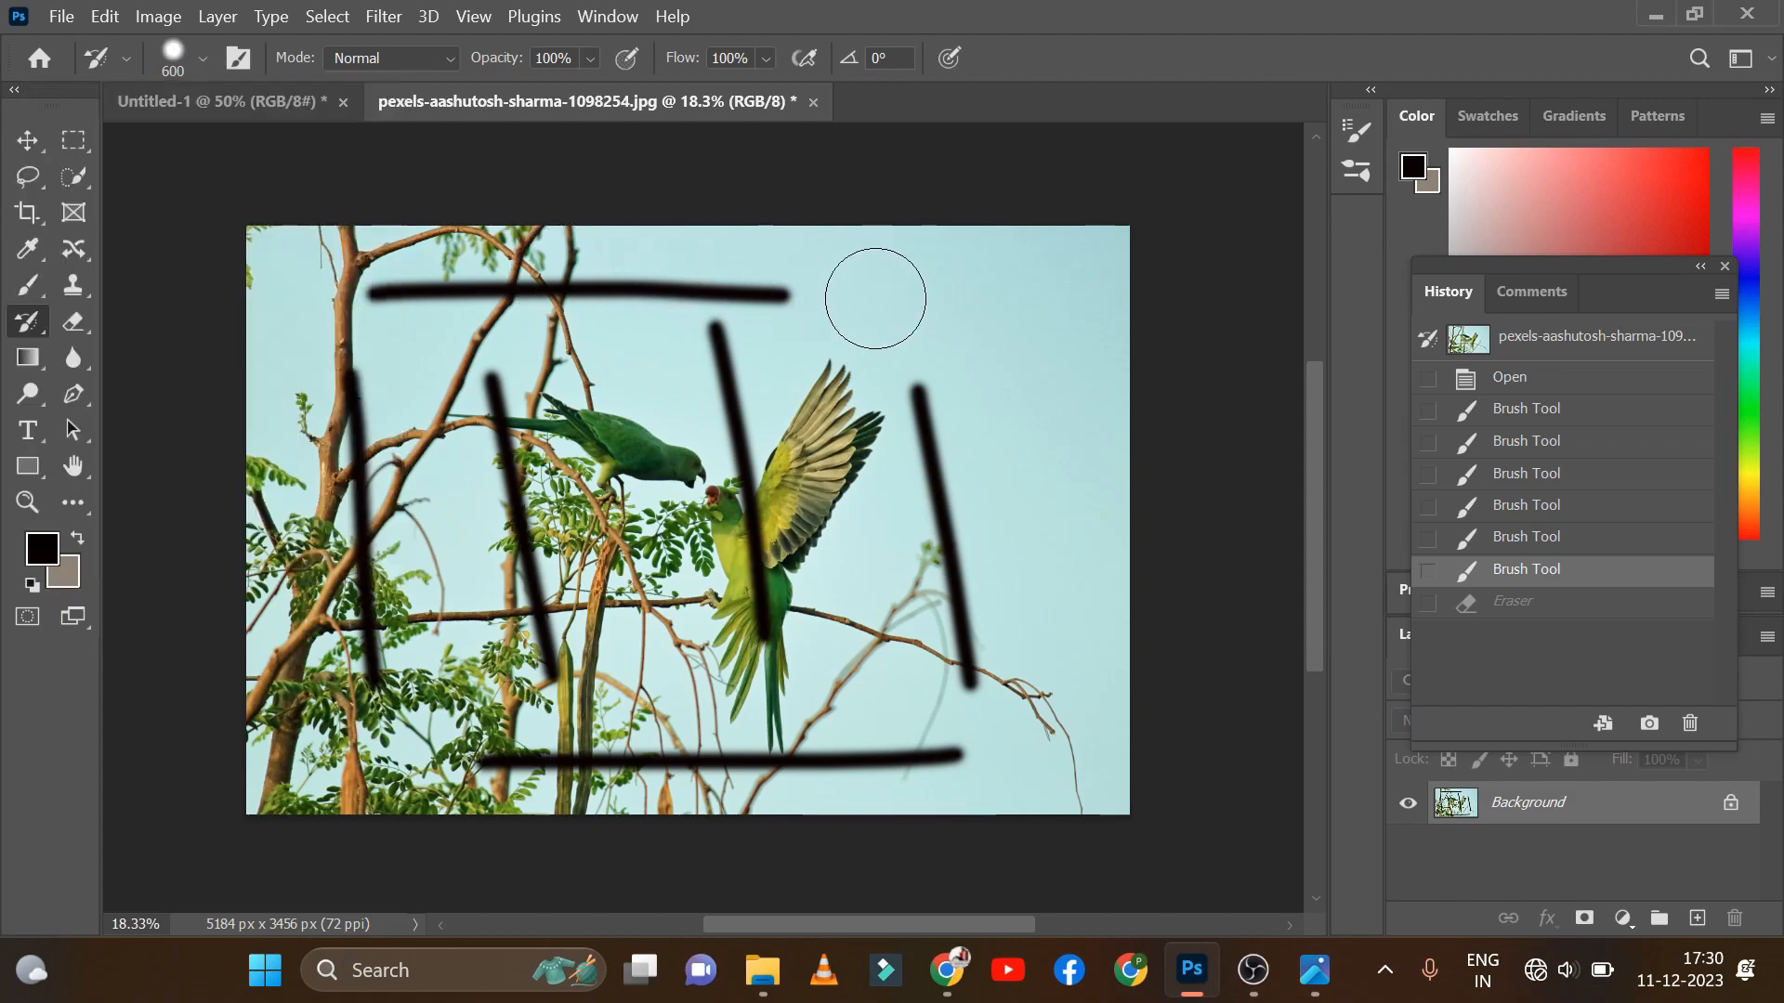
Paint with the History Brush over the two rightmost slanted strokes and the lower horizontal stroke to bring back the original photo.
left_click(875, 298)
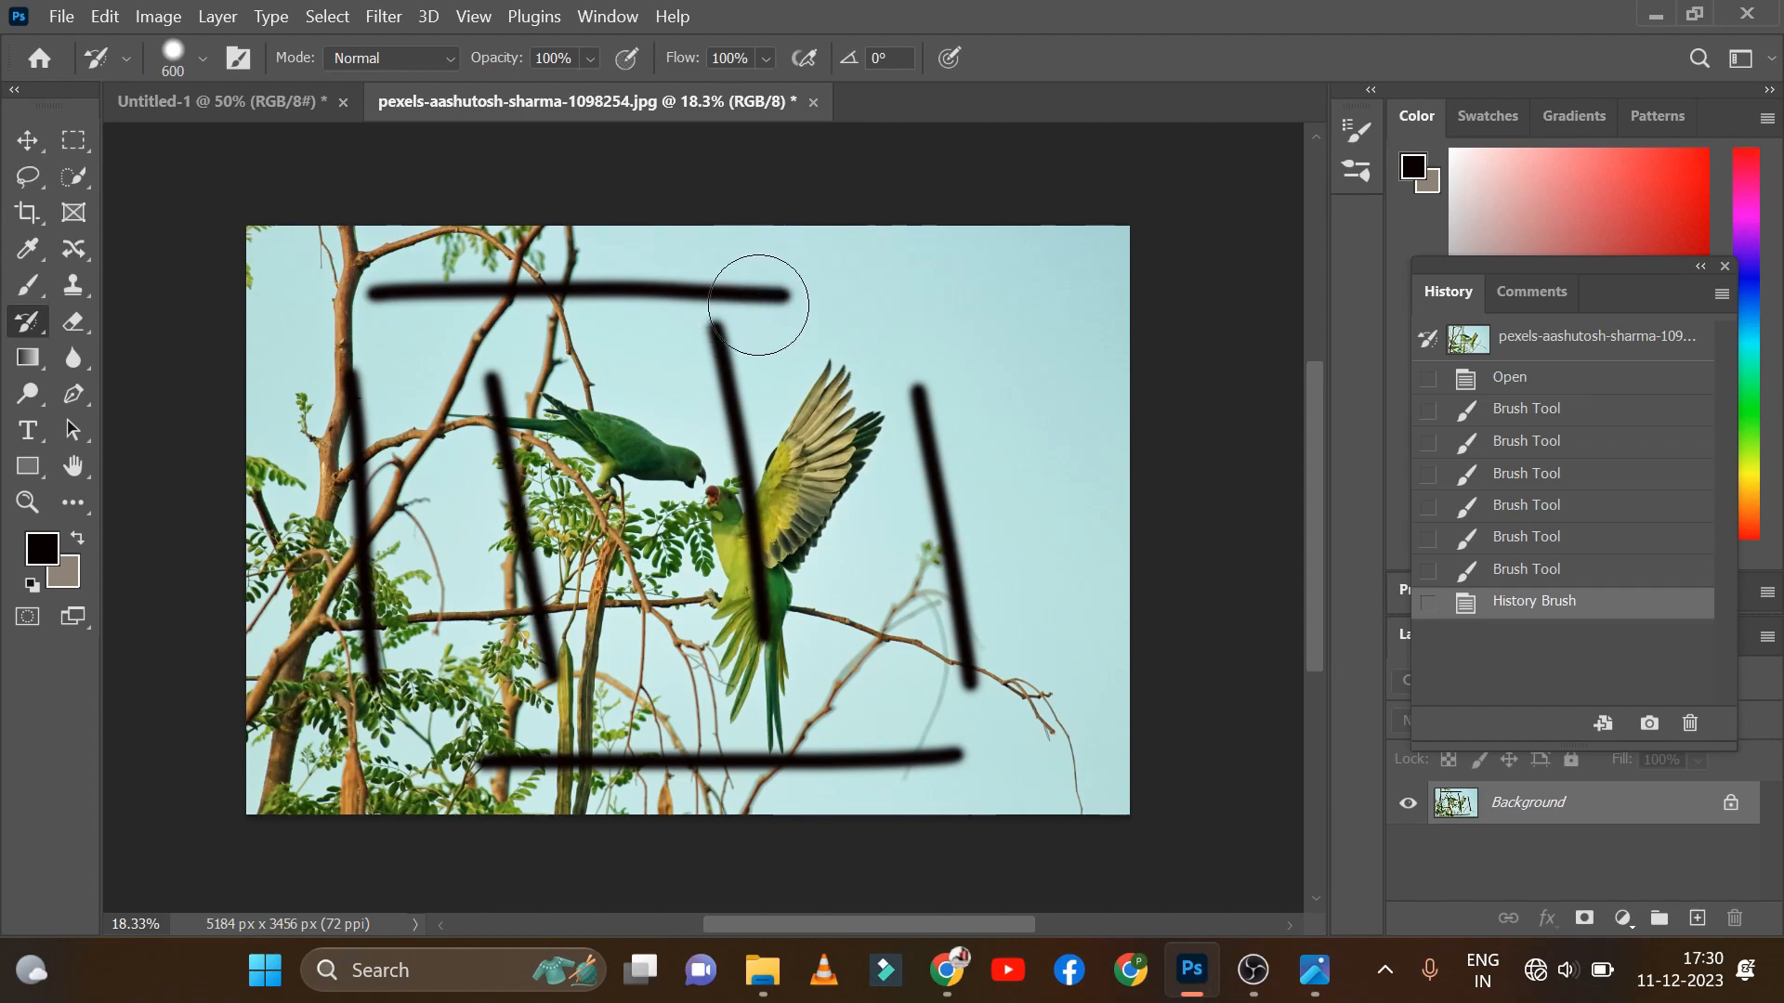
left_click_drag(904, 307, 988, 684)
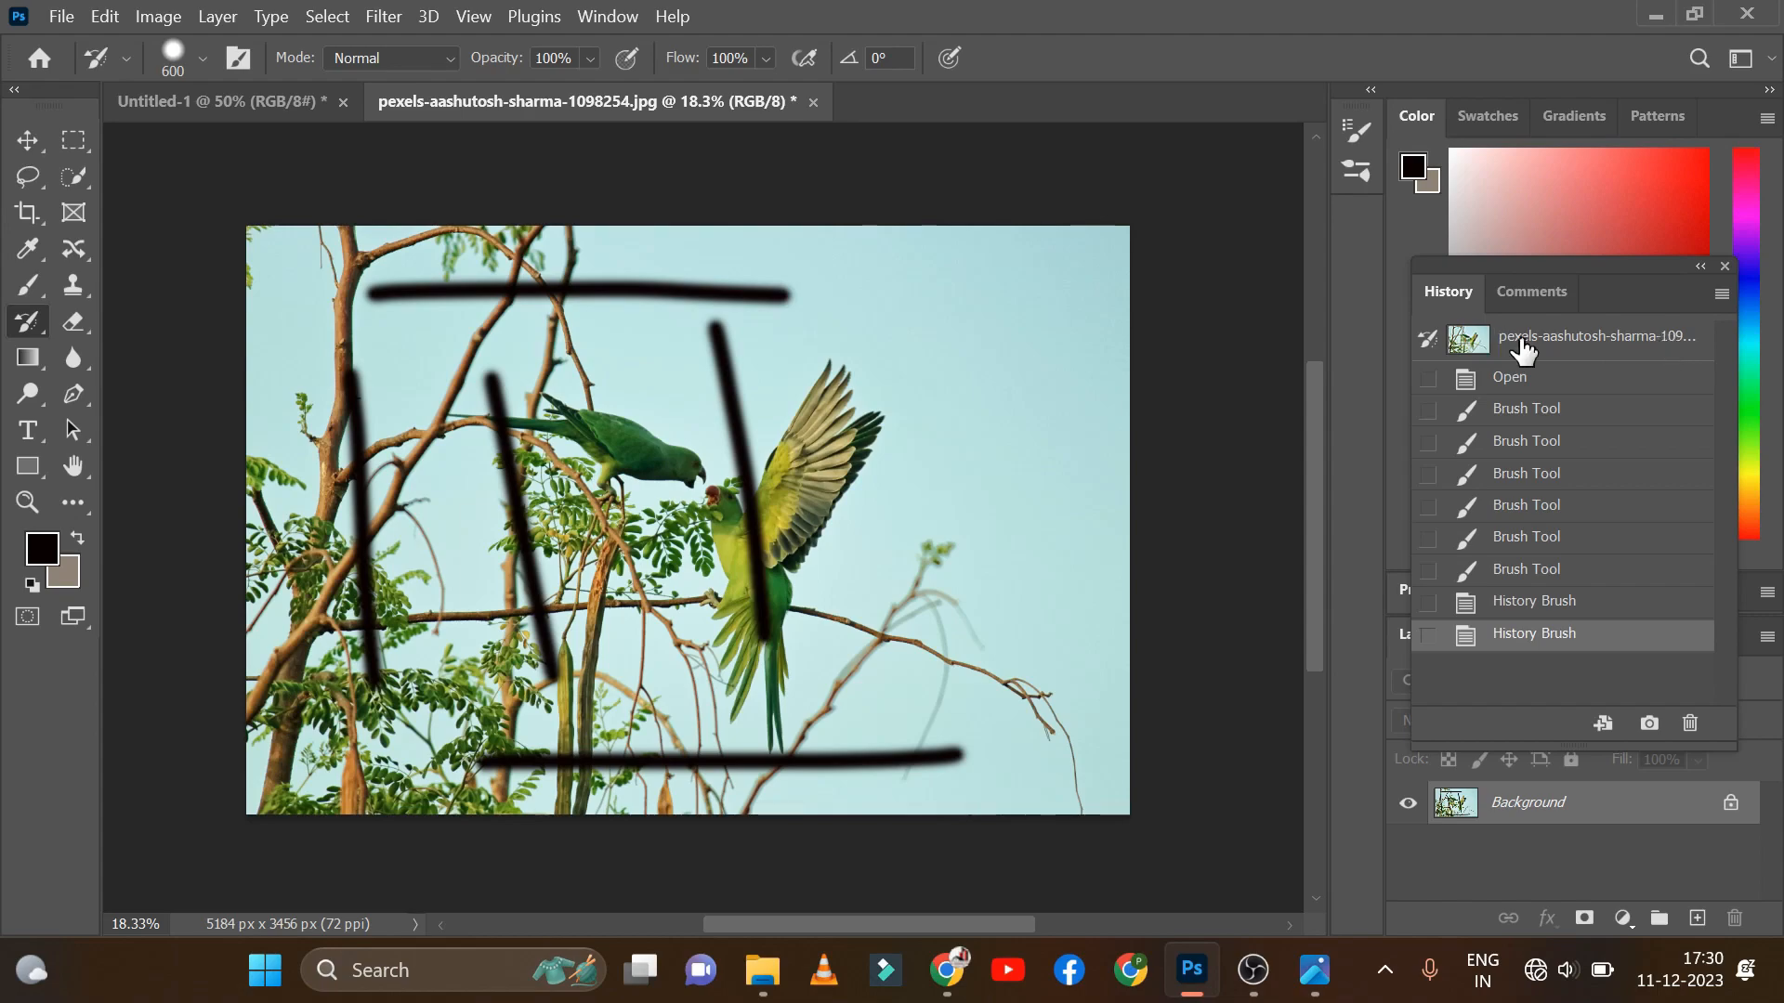
left_click_drag(729, 358, 767, 691)
mouse_move(962, 741)
left_mouse_down()
mouse_move(679, 780)
mouse_move(502, 757)
left_mouse_up()
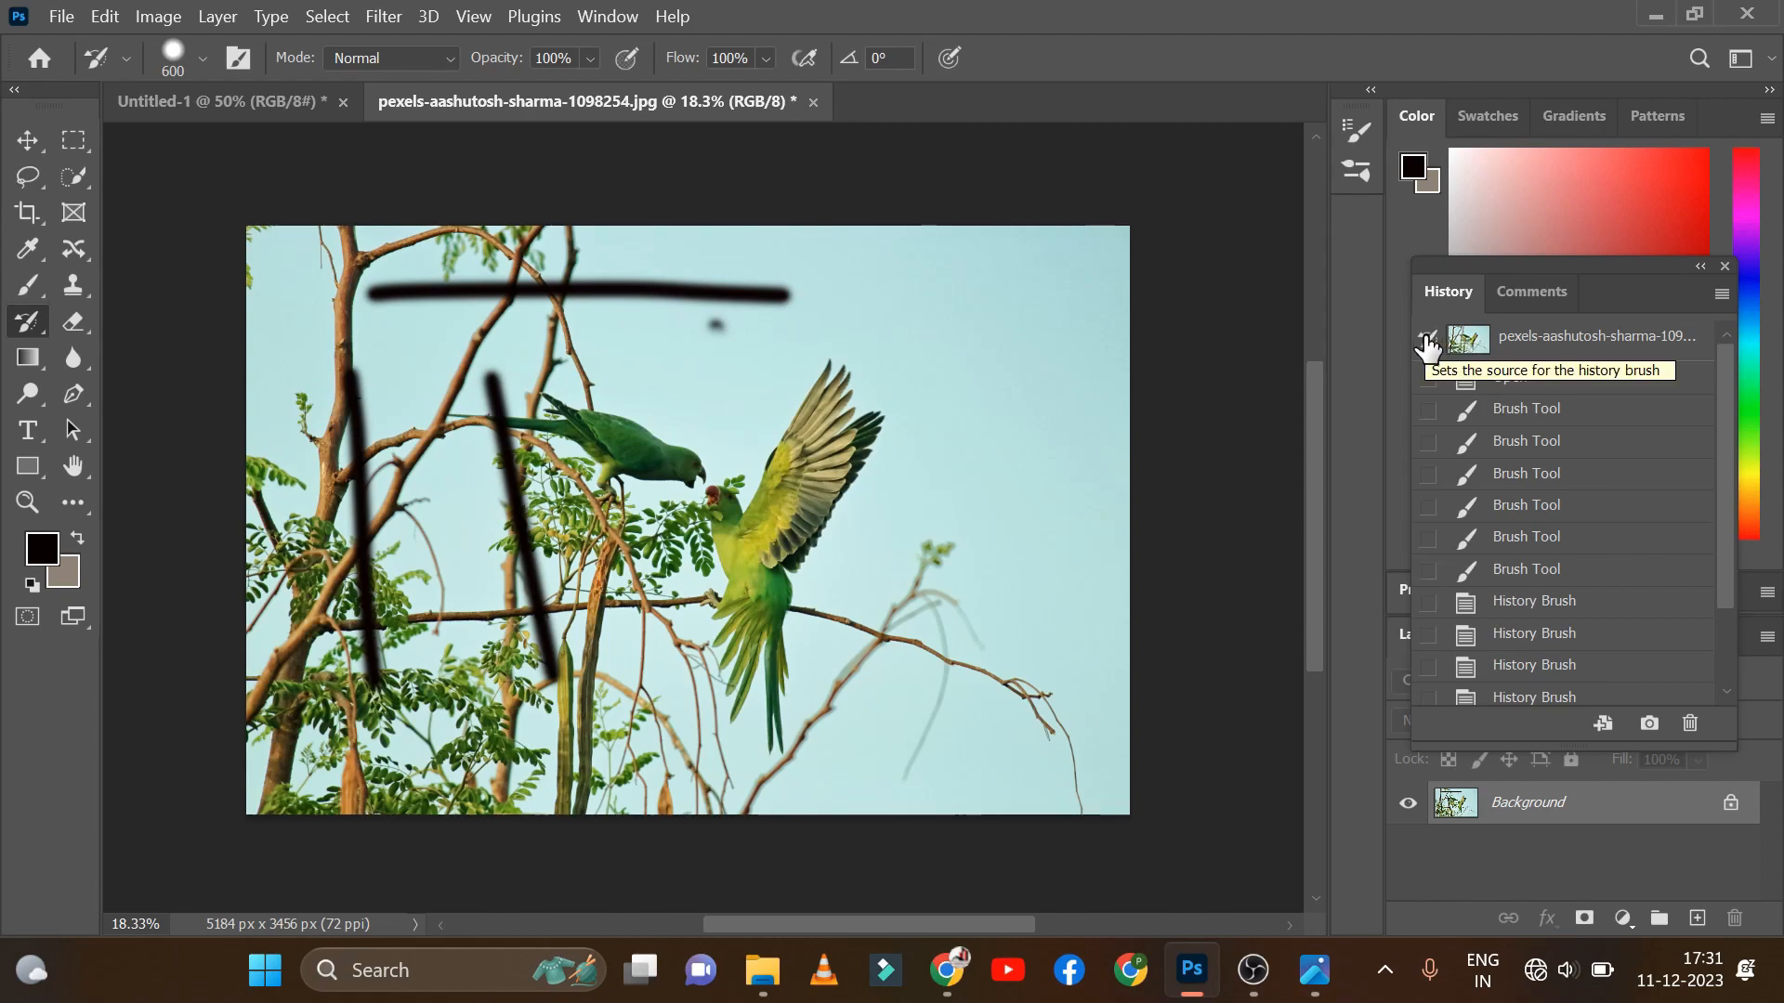
Make the sixth Brush Tool state the History Brush source and dab over the area around the two left slanted strokes.
left_click(1427, 570)
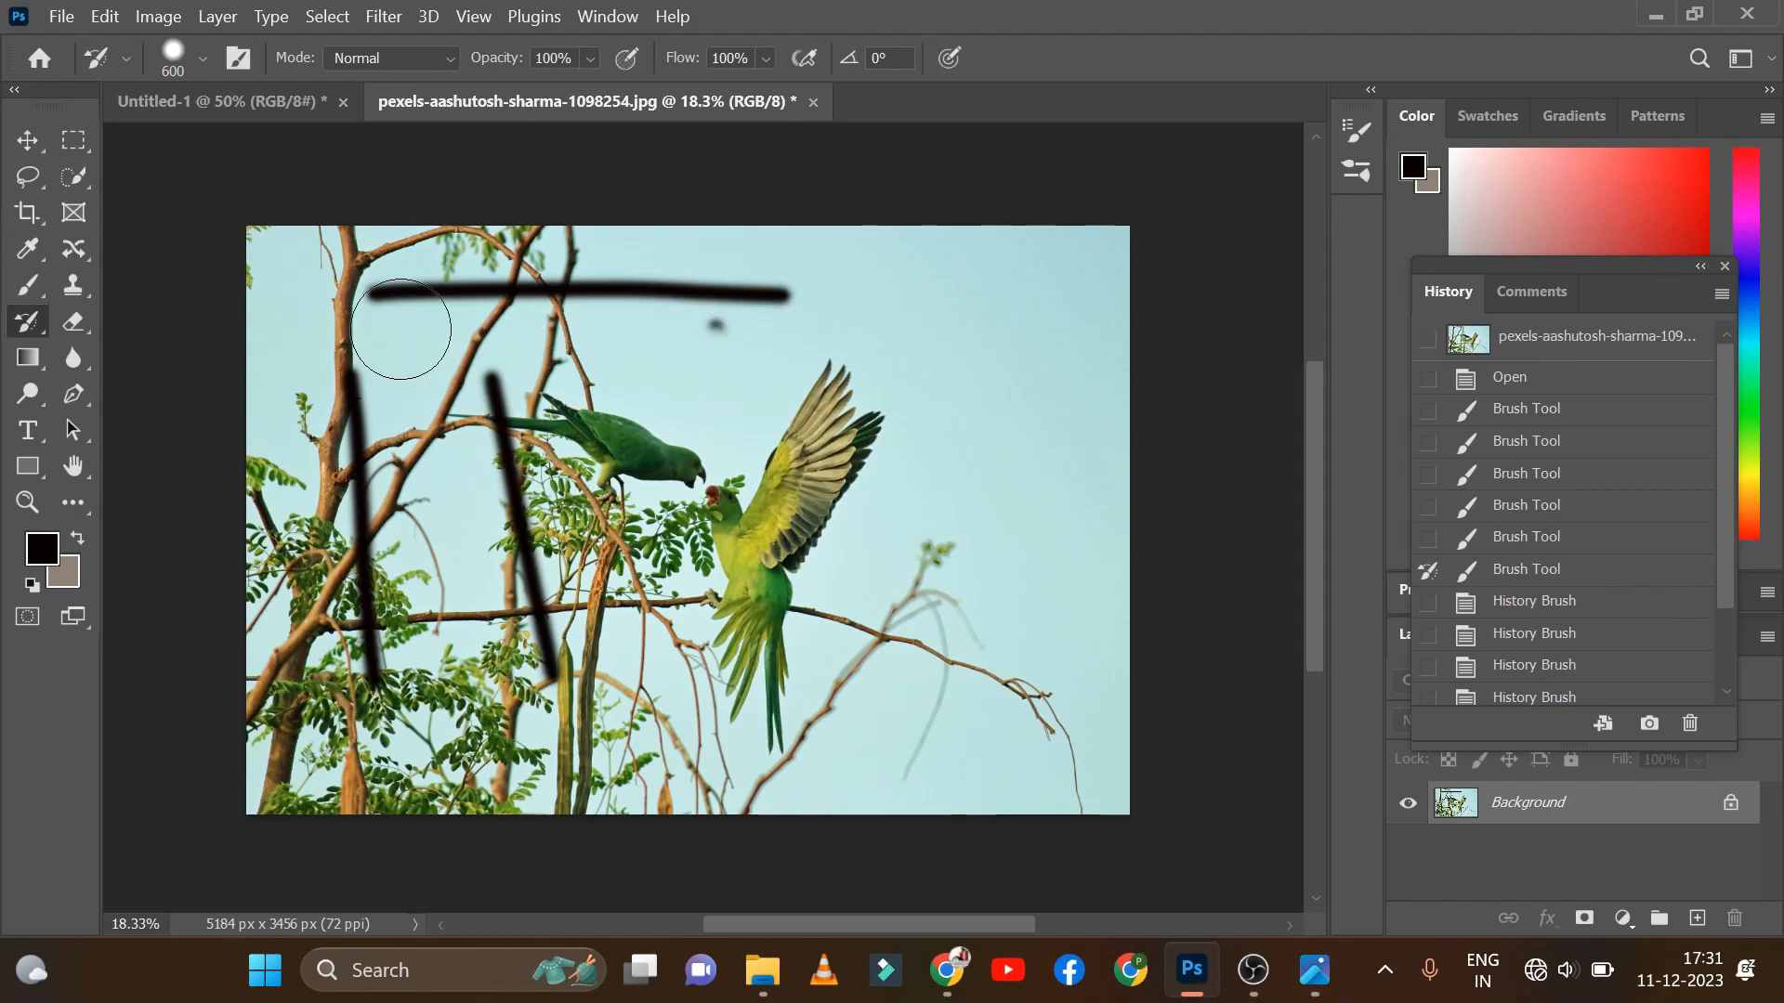
left_click(521, 558)
left_click(526, 587)
left_click(418, 423)
left_click(427, 455)
left_click(480, 474)
Scribble black Brush strokes freehand over both parrots and the sky beside them.
scroll(777, 532, "down", 3)
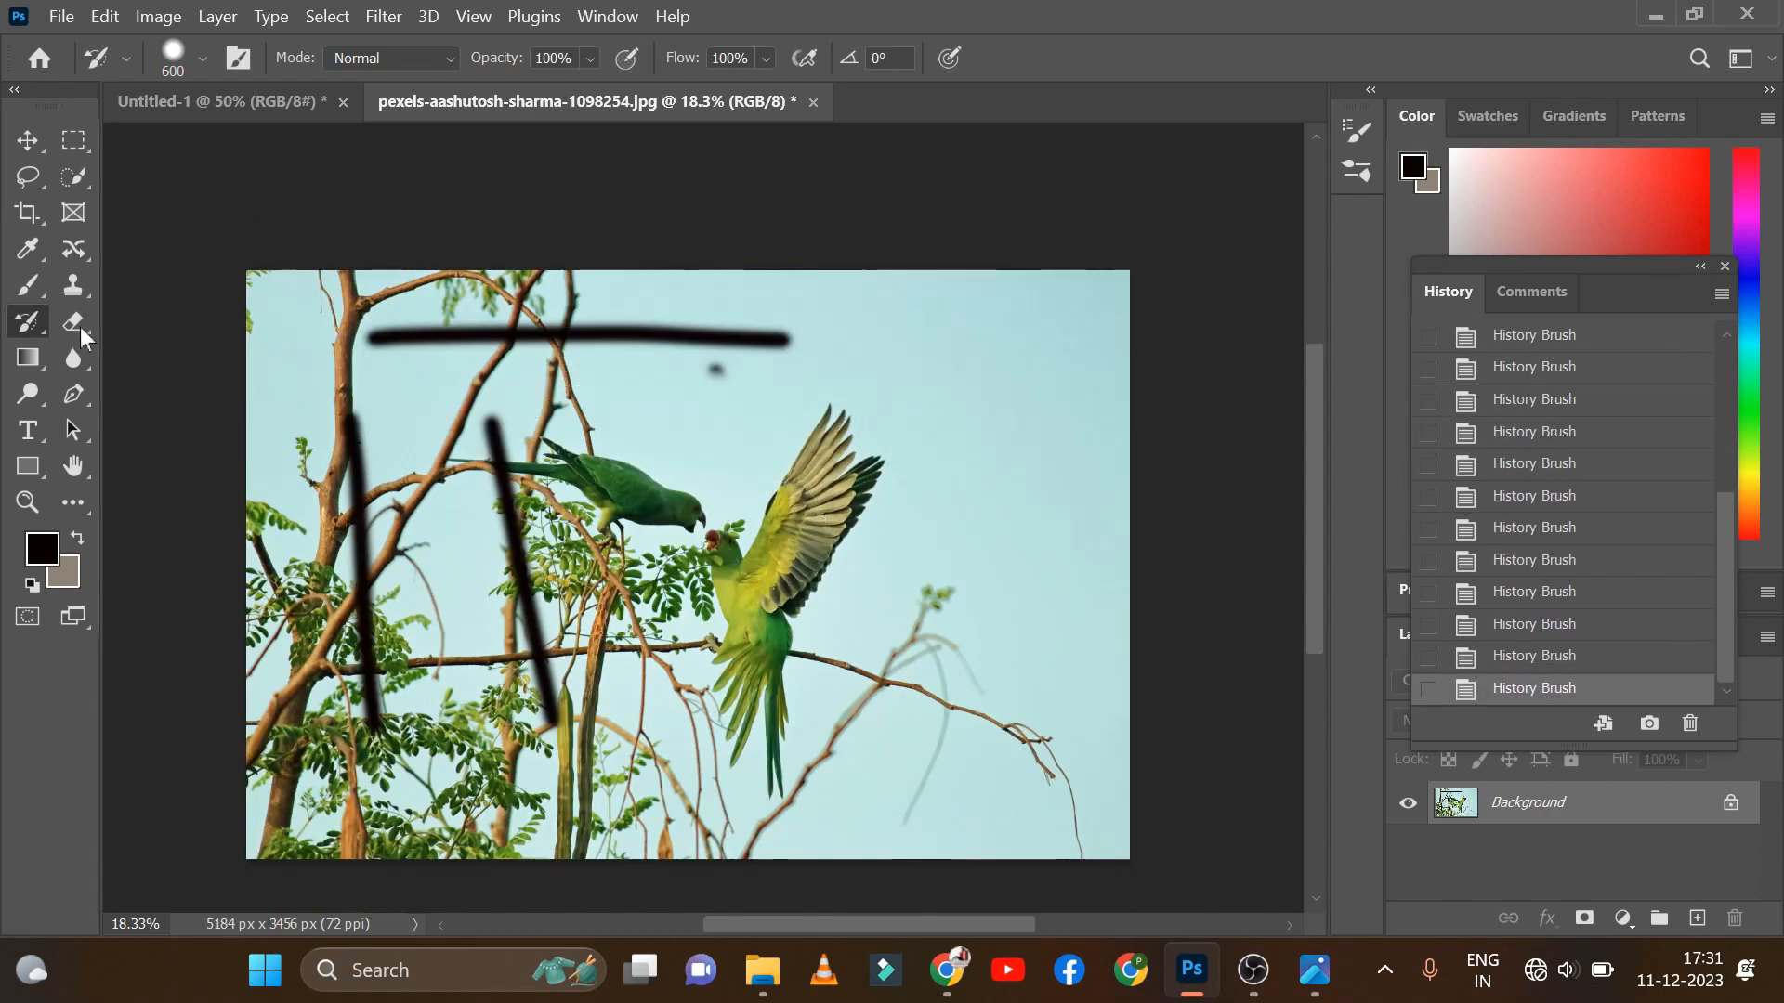
left_click(28, 285)
mouse_move(880, 351)
left_mouse_down()
mouse_move(990, 610)
mouse_move(1022, 584)
left_mouse_up()
left_click(1037, 395)
mouse_move(834, 644)
left_mouse_down()
mouse_move(604, 604)
mouse_move(818, 520)
mouse_move(976, 836)
mouse_move(485, 896)
mouse_move(613, 664)
mouse_move(772, 623)
mouse_move(892, 856)
mouse_move(785, 573)
mouse_move(762, 401)
left_mouse_up()
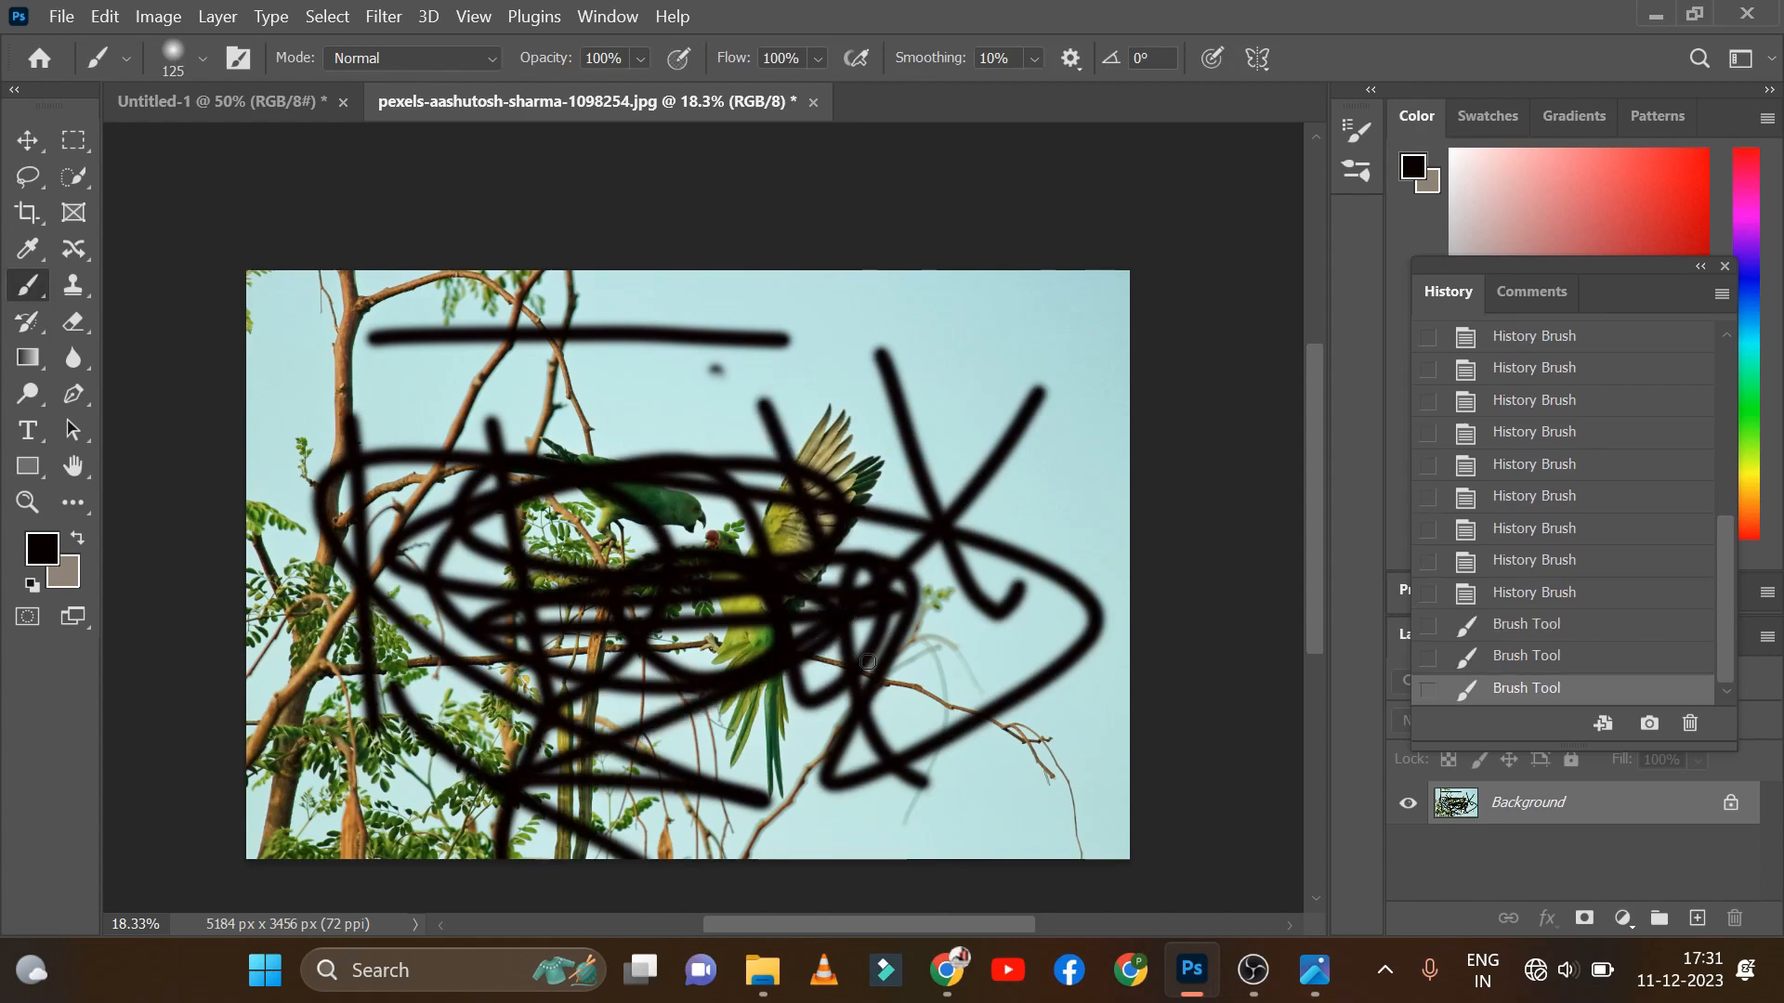
Enlarge the History Brush to 1200 px and paint over the scribbles to restore the photo with its six straight strokes.
scroll(1487, 511, "up", 5)
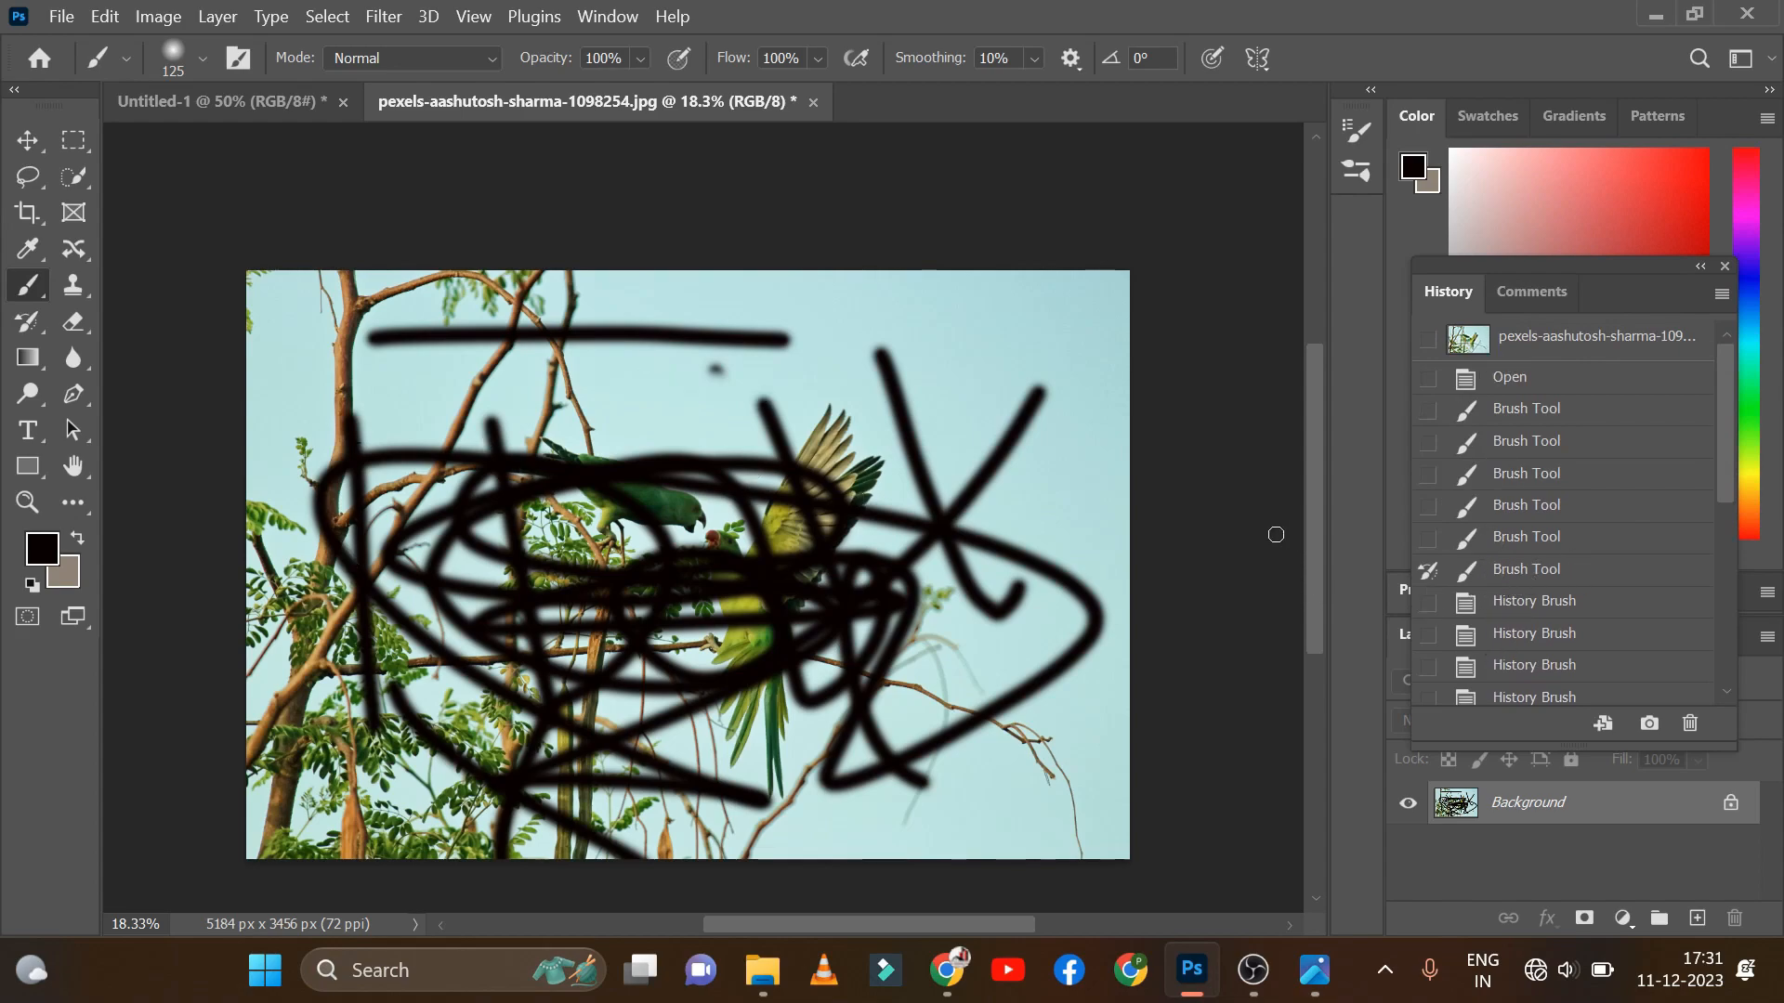
left_click(31, 325)
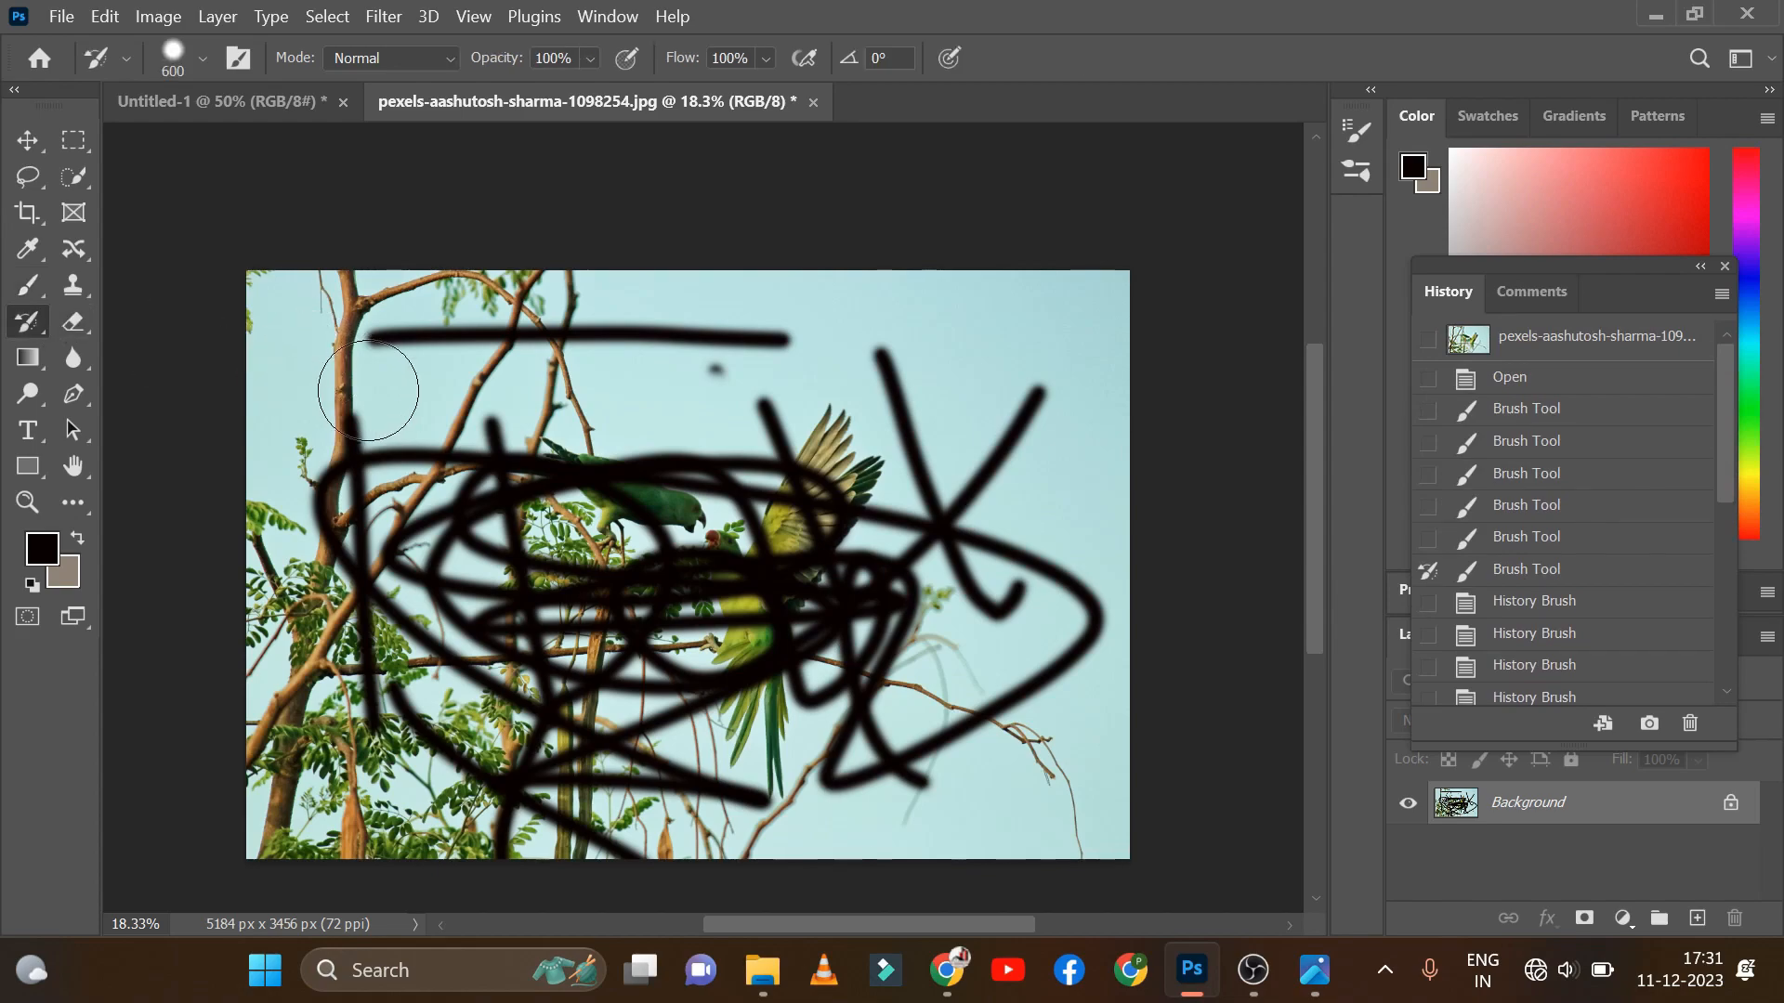
key("bracketright")
key("bracketright")
key("bracketright")
key("bracketright")
key("bracketright")
key("bracketright")
mouse_move(368, 391)
left_mouse_down()
mouse_move(357, 411)
mouse_move(814, 425)
mouse_move(976, 539)
mouse_move(520, 762)
mouse_move(929, 595)
mouse_move(944, 754)
mouse_move(817, 836)
mouse_move(967, 437)
mouse_move(334, 576)
mouse_move(867, 590)
left_mouse_up()
Make the third Brush Tool state the History Brush source and paint away the rightmost slanted stroke and both horizontal strokes.
scroll(867, 590, "up", 1)
scroll(1493, 515, "up", 5)
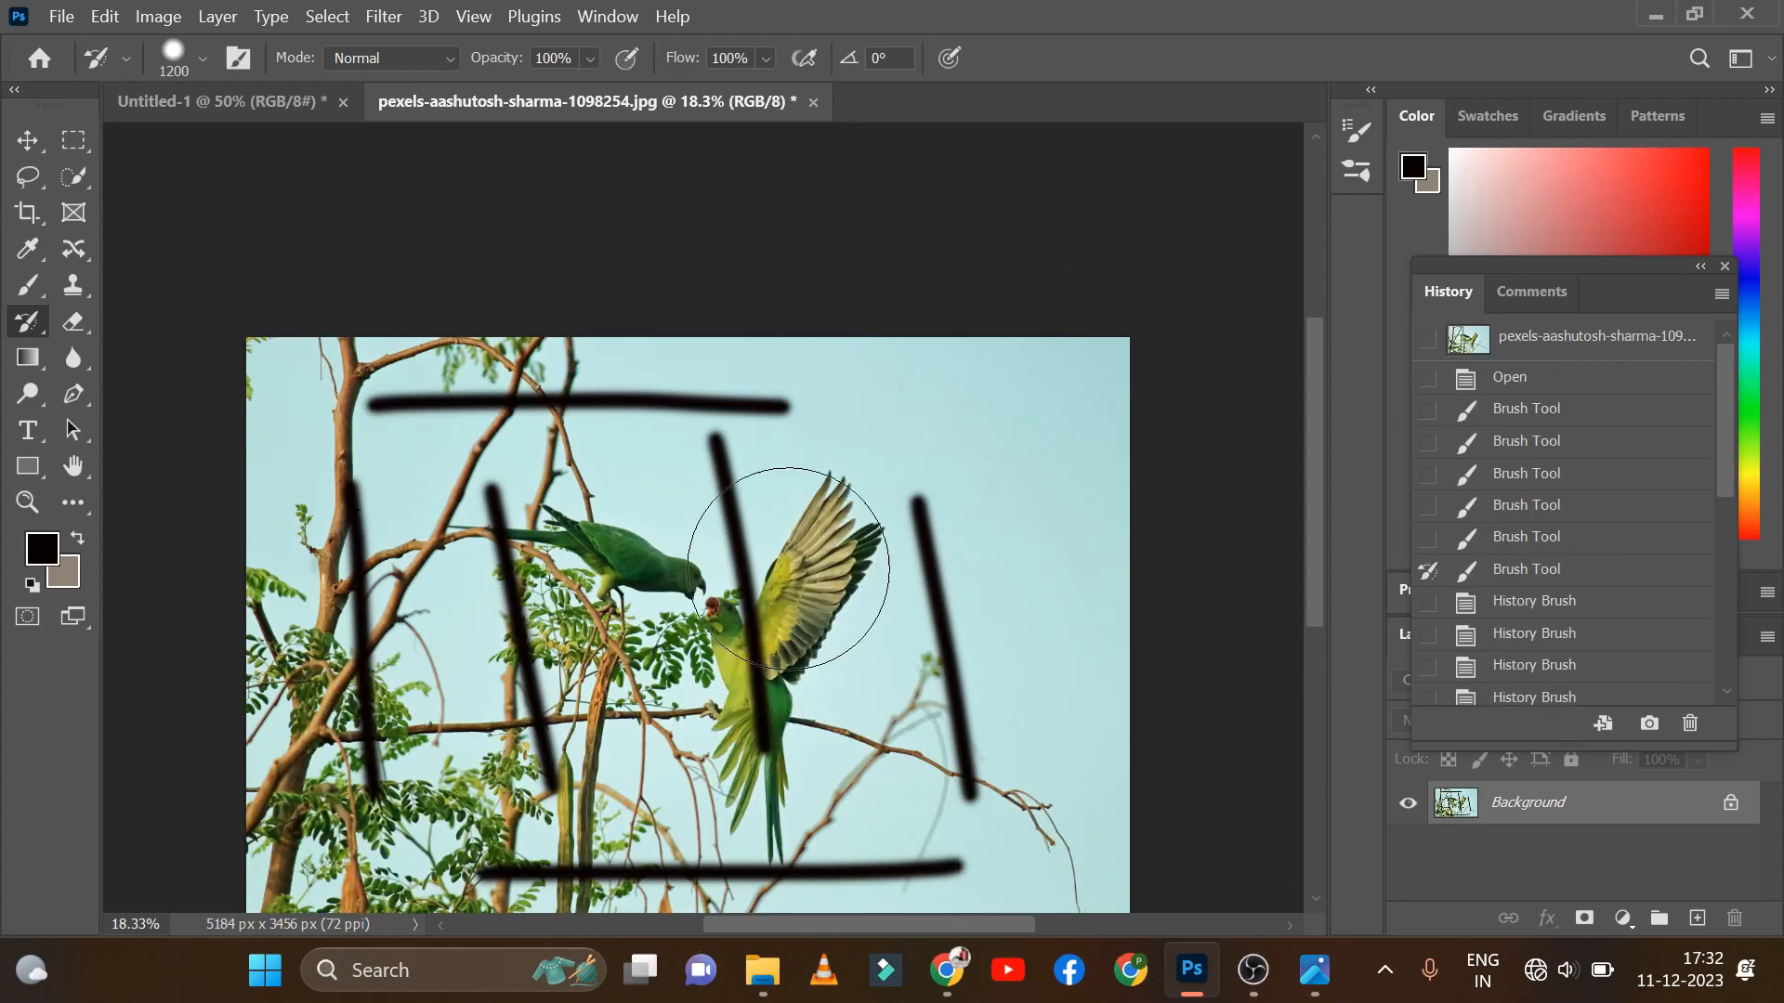
left_click(1428, 479)
mouse_move(924, 571)
left_mouse_down()
mouse_move(1000, 859)
mouse_move(693, 459)
mouse_move(677, 817)
mouse_move(682, 674)
left_mouse_up()
scroll(684, 675, "down", 2)
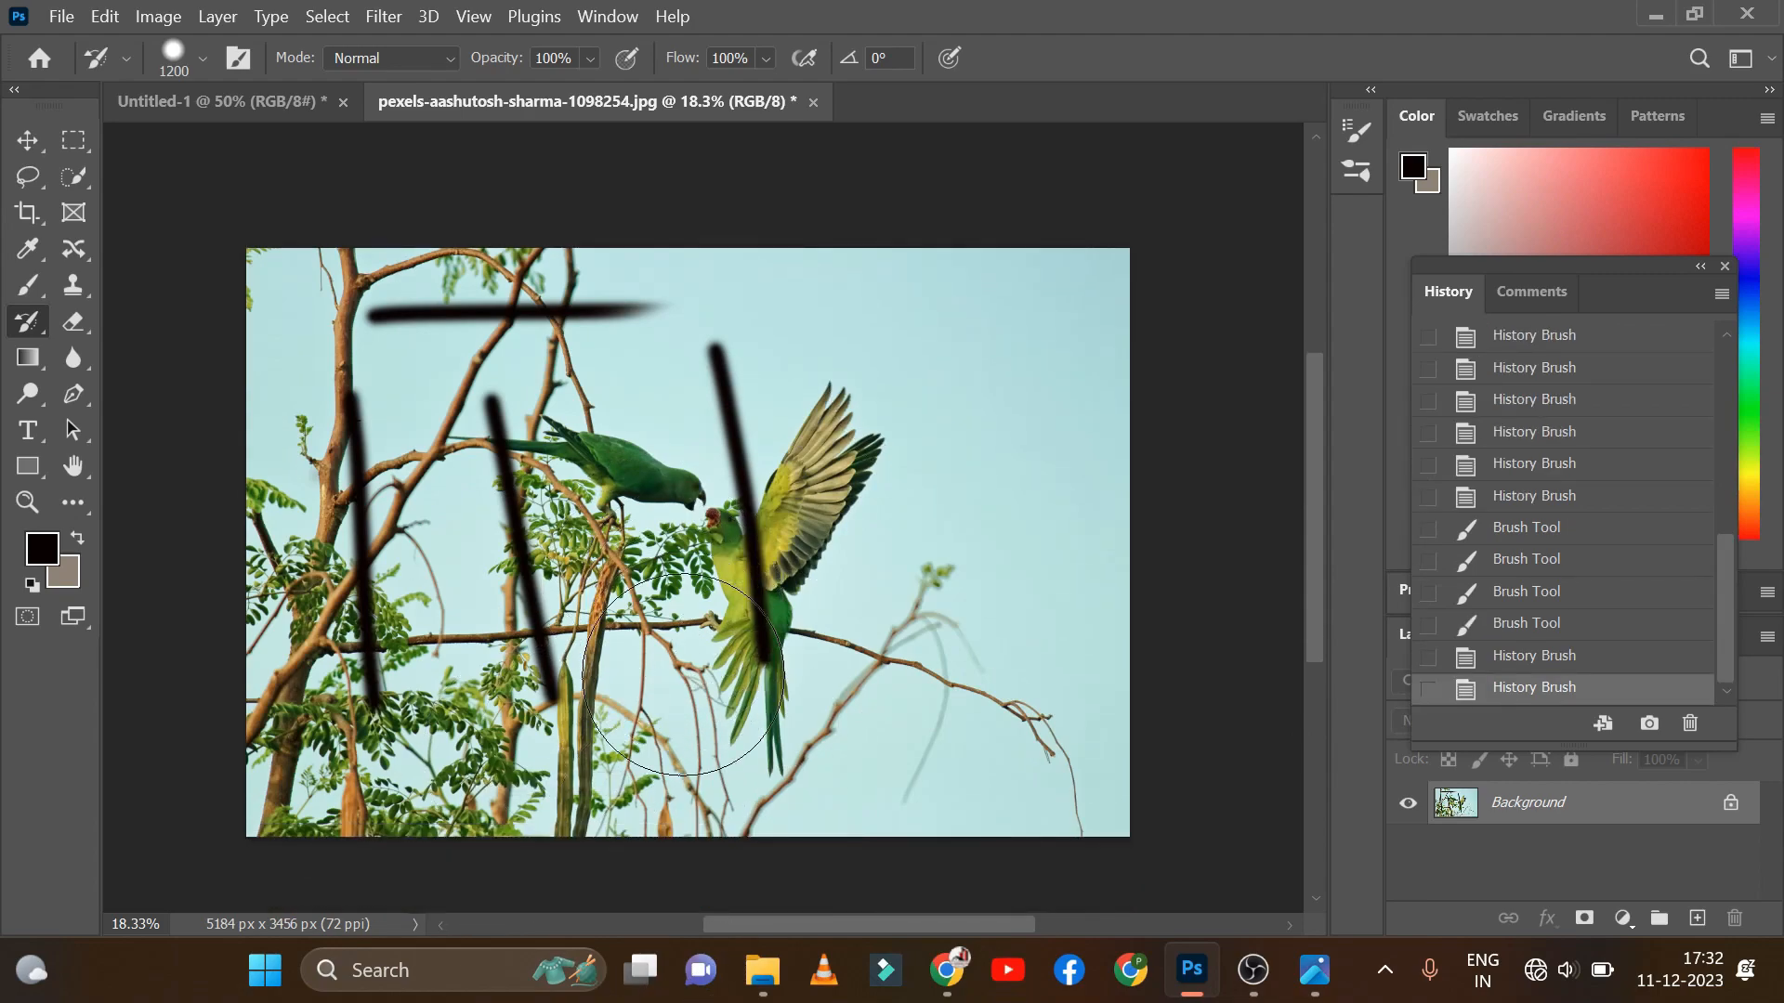
left_click_drag(688, 390, 483, 316)
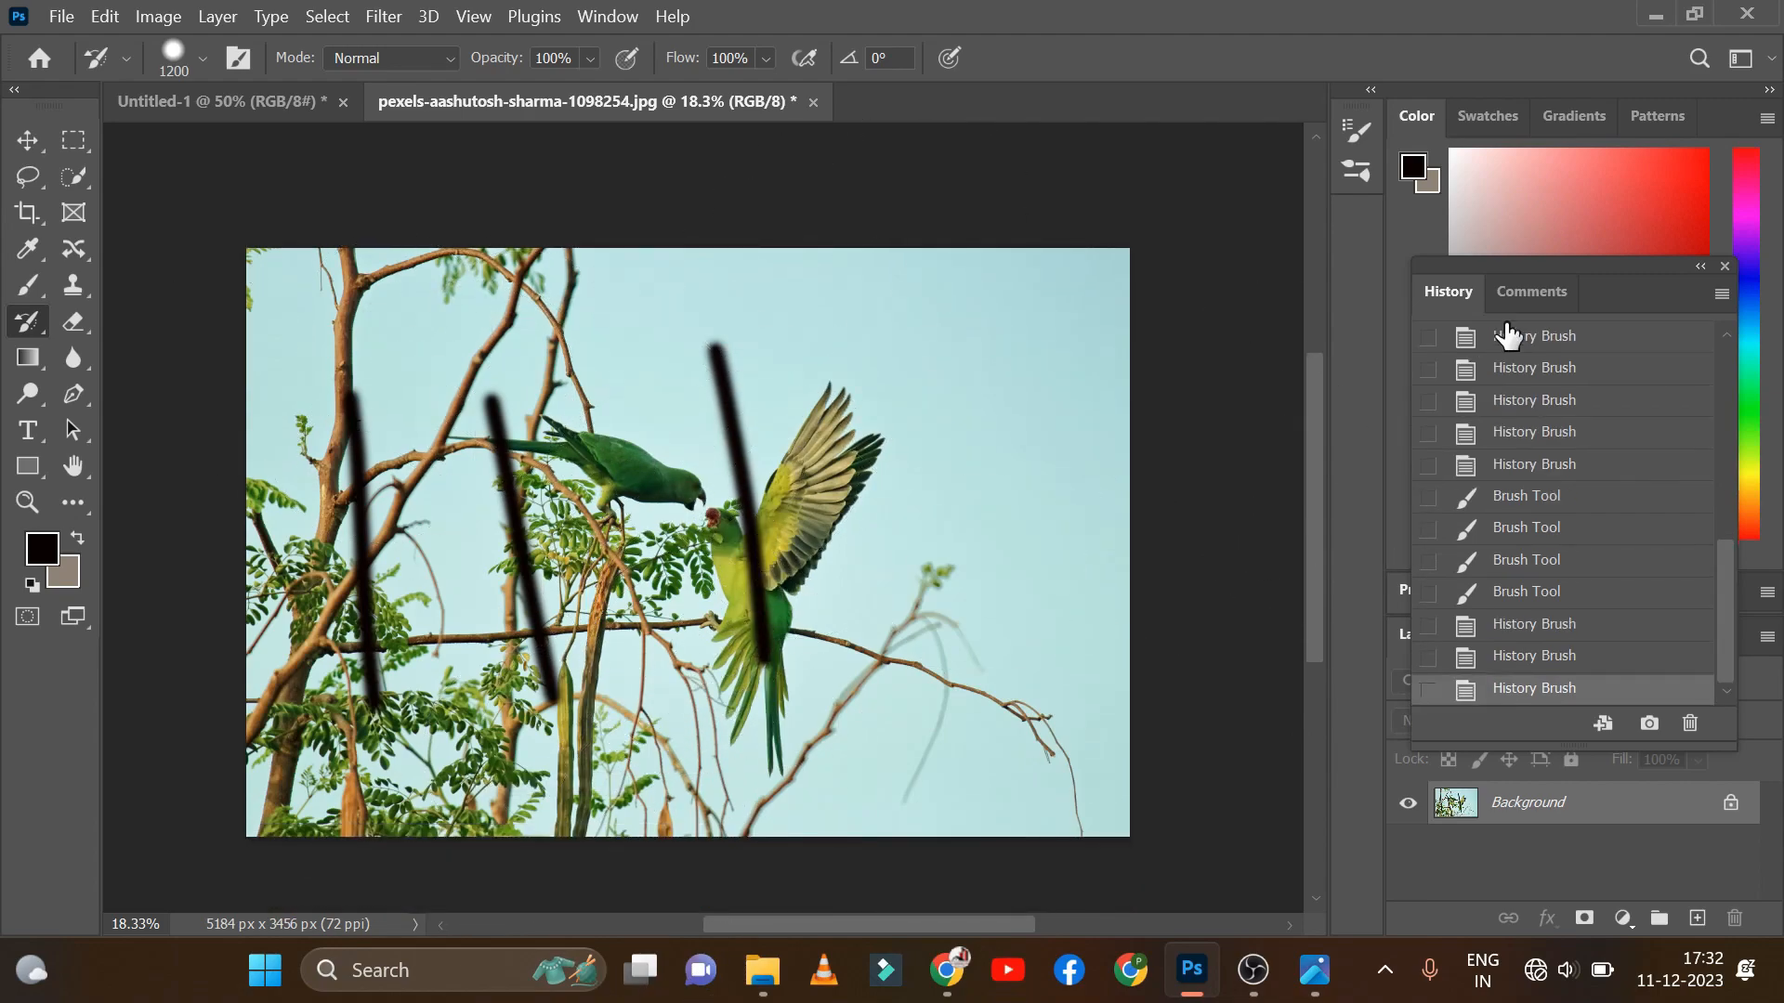
Make the first Brush Tool state the History Brush source and paint away the second and third slanted strokes.
scroll(1496, 418, "up", 6)
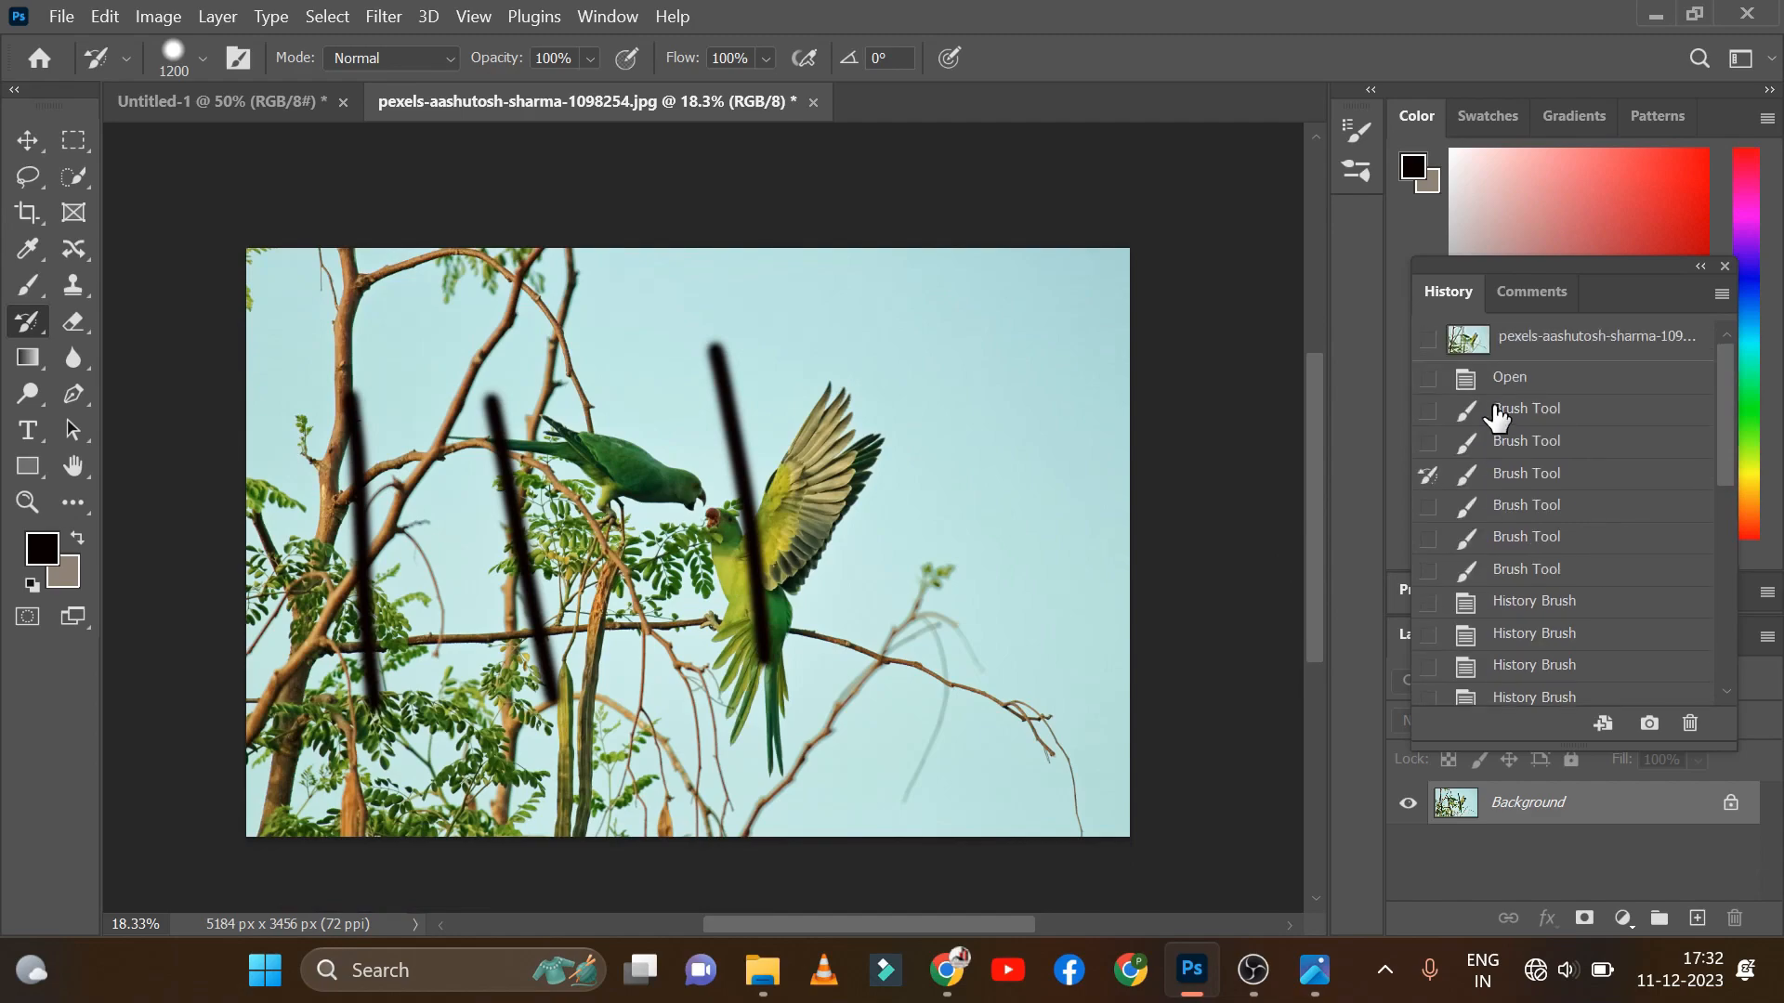
left_click(1429, 409)
left_click_drag(717, 351, 761, 662)
left_click_drag(566, 782, 491, 404)
left_click_drag(373, 484, 379, 499)
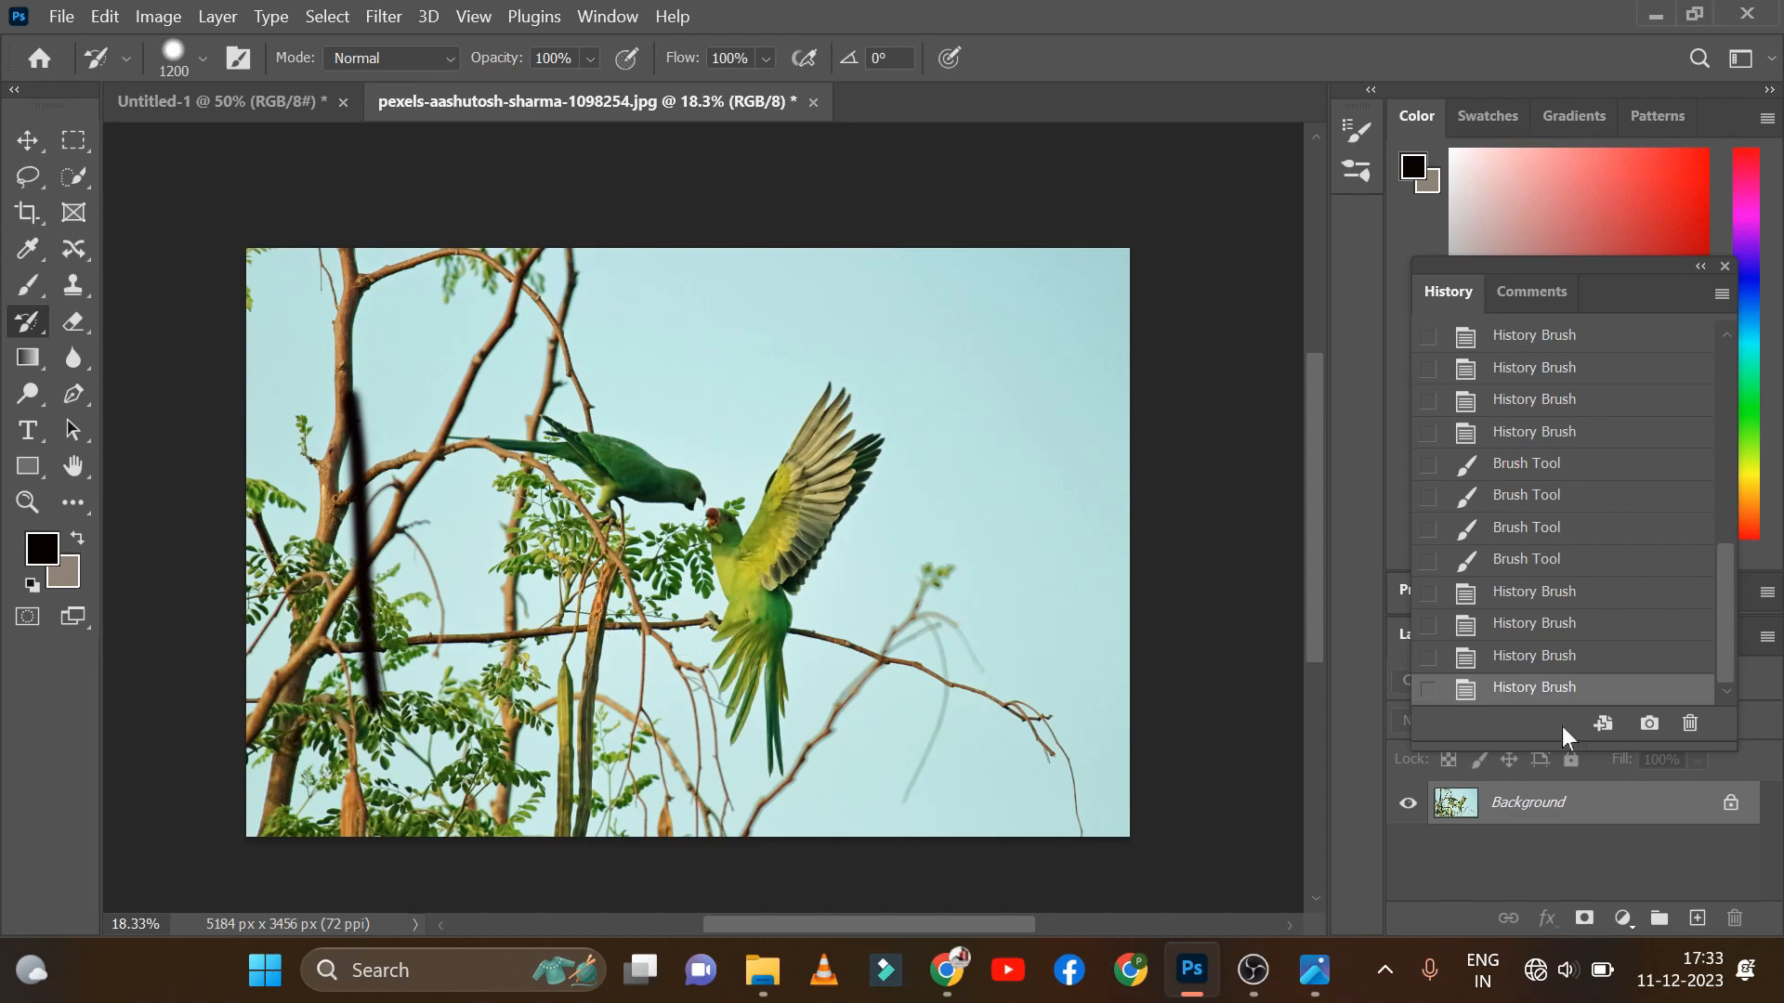
Make the original photo's snapshot the History Brush source.
scroll(1600, 589, "up", 6)
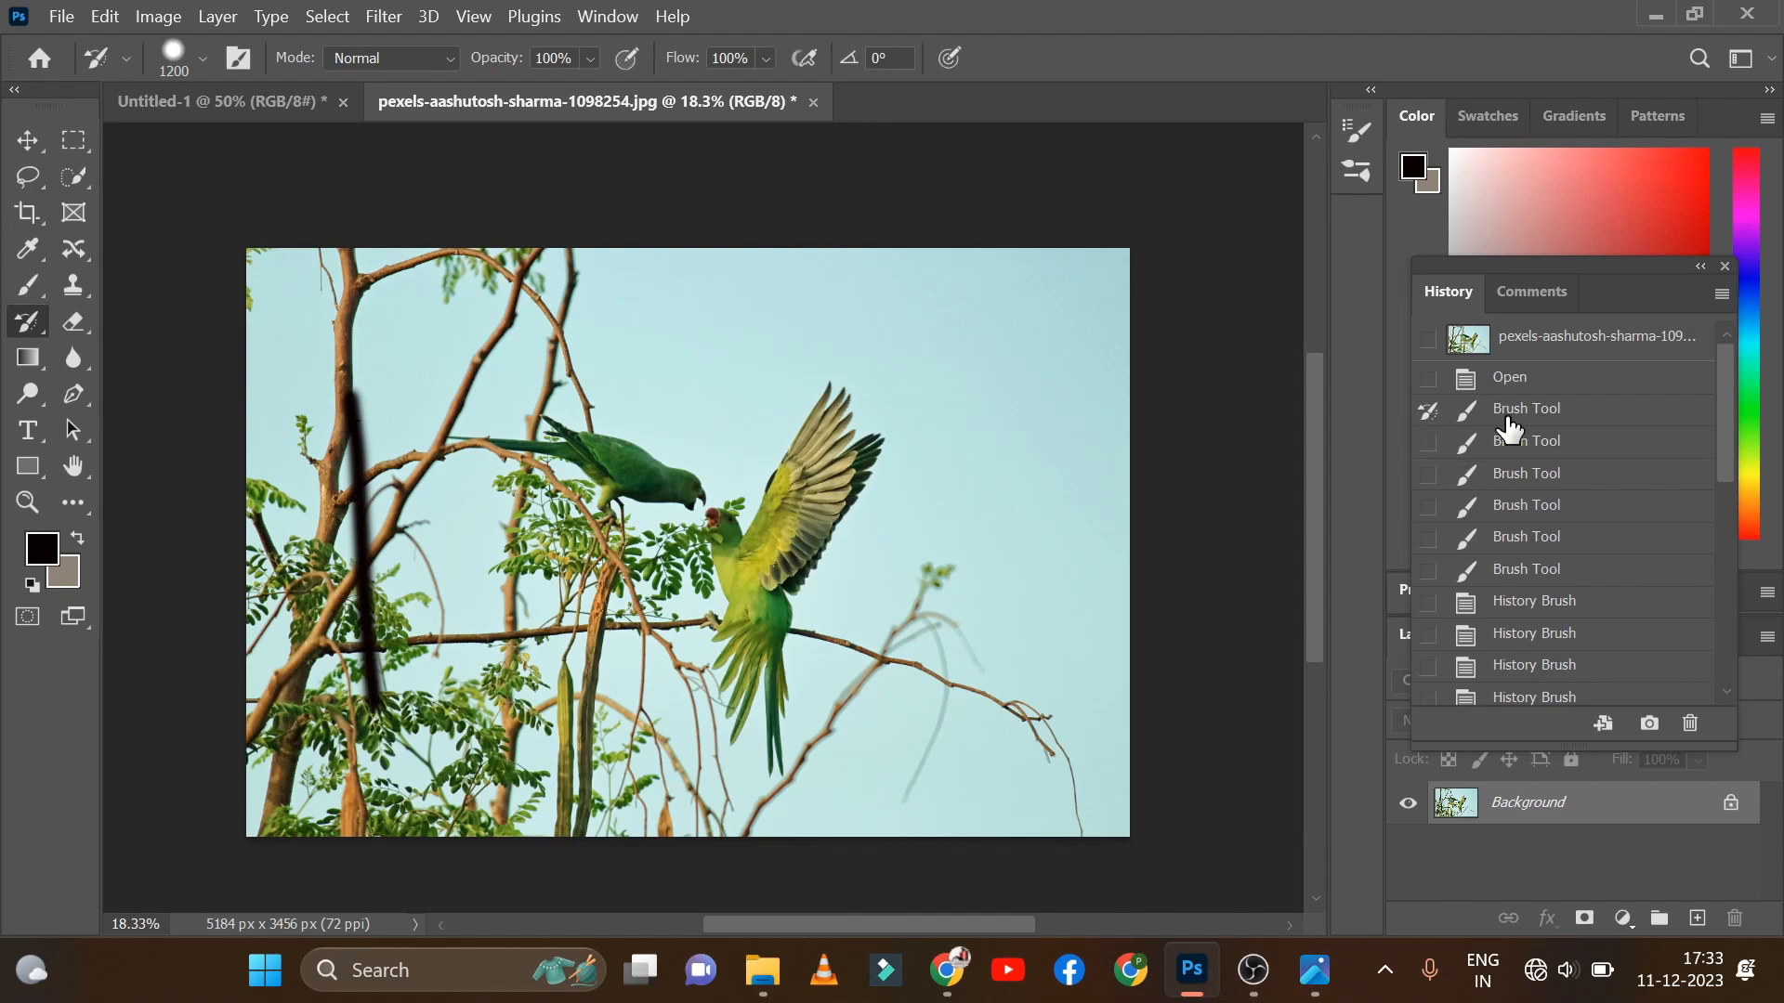
left_click(1428, 340)
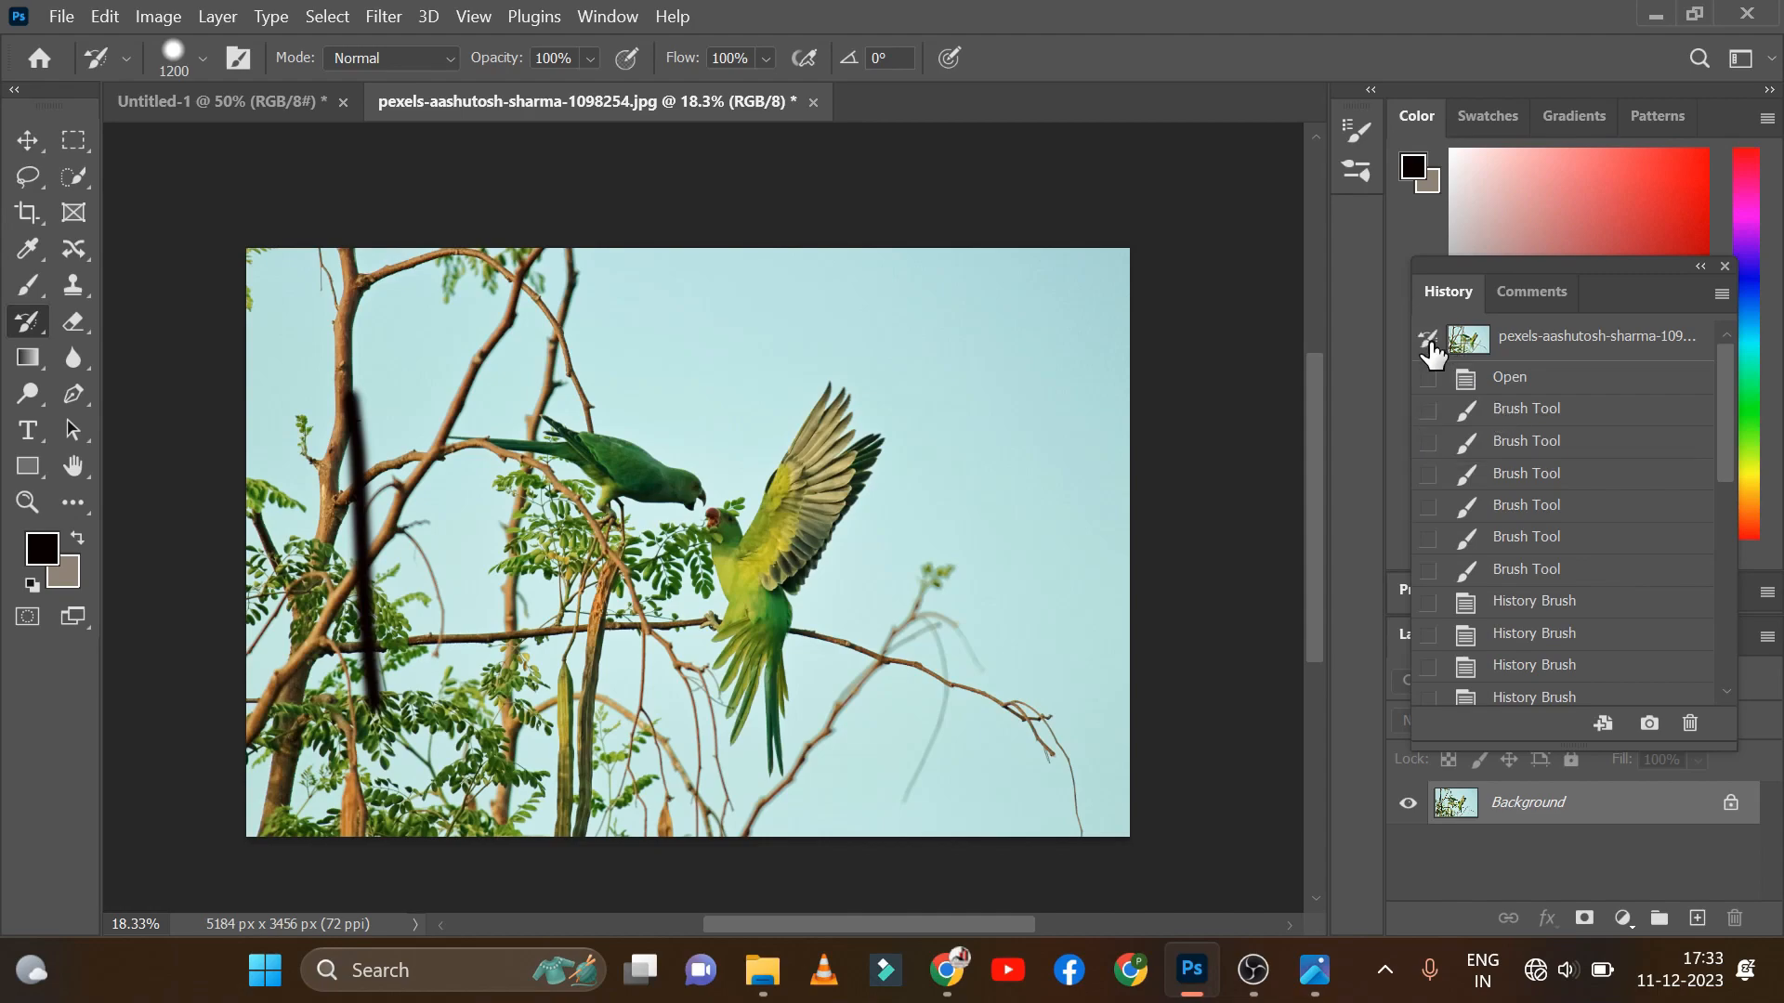